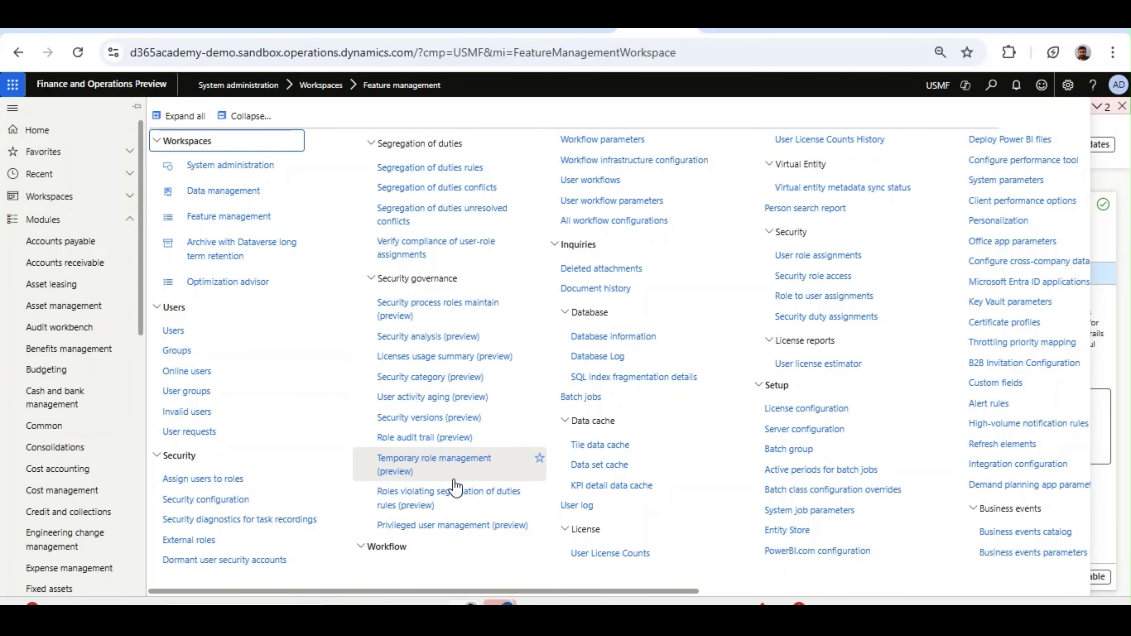
# - Open Temporary role management (preview) and create a record for the colleague's user ID with the description "Special Project for finance"
pyautogui.click(413, 464)
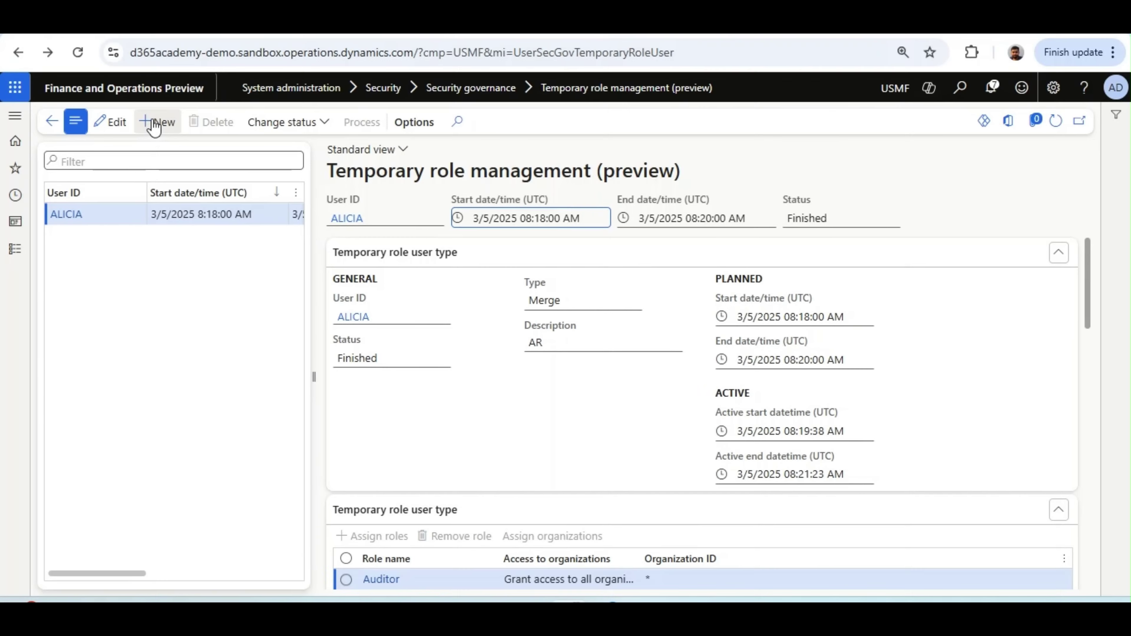
pyautogui.click(157, 122)
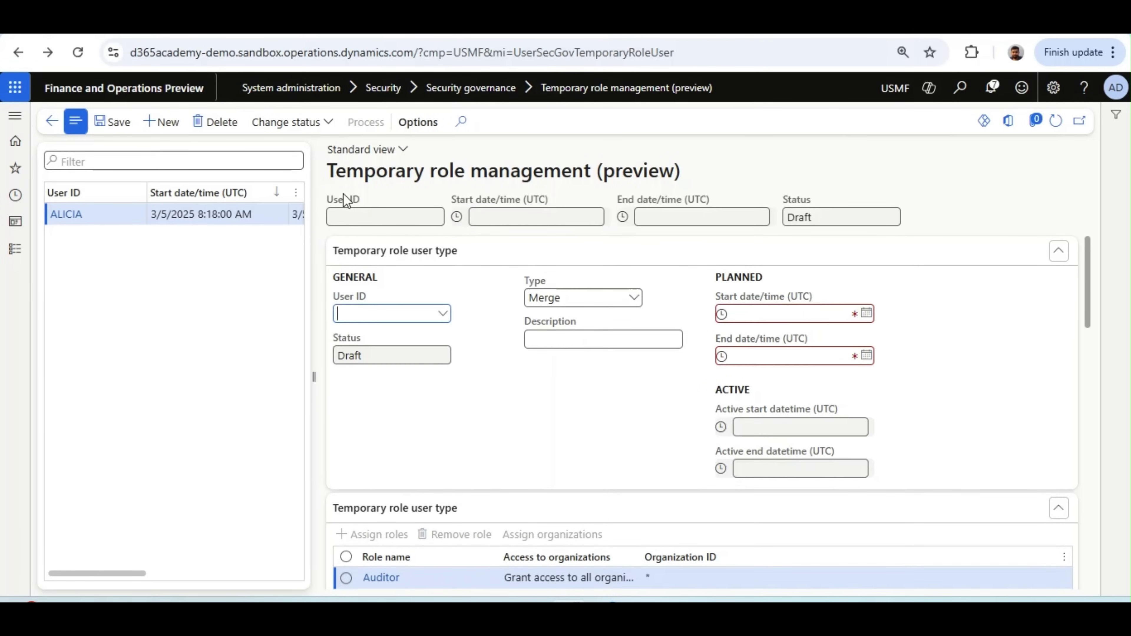
pyautogui.write('sujo')
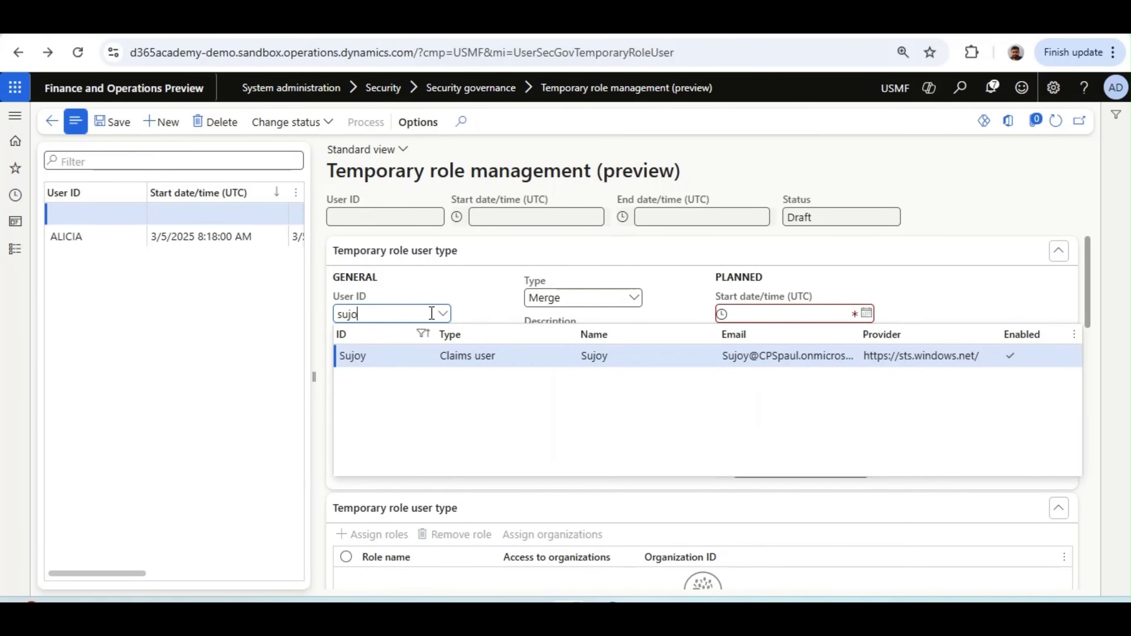
pyautogui.click(410, 356)
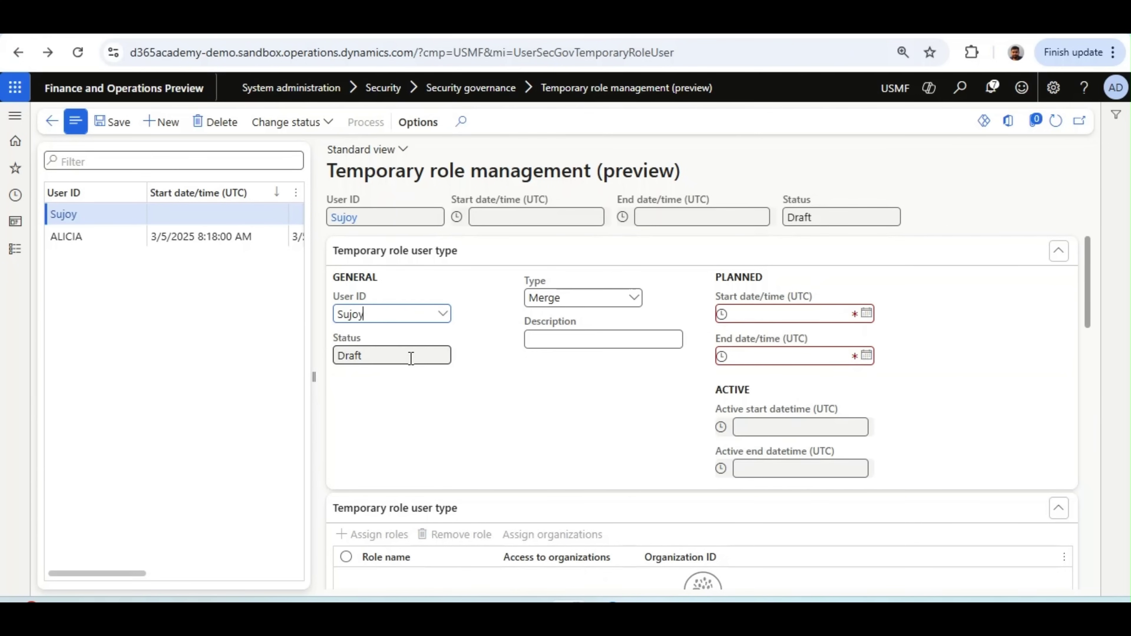
pyautogui.click(592, 344)
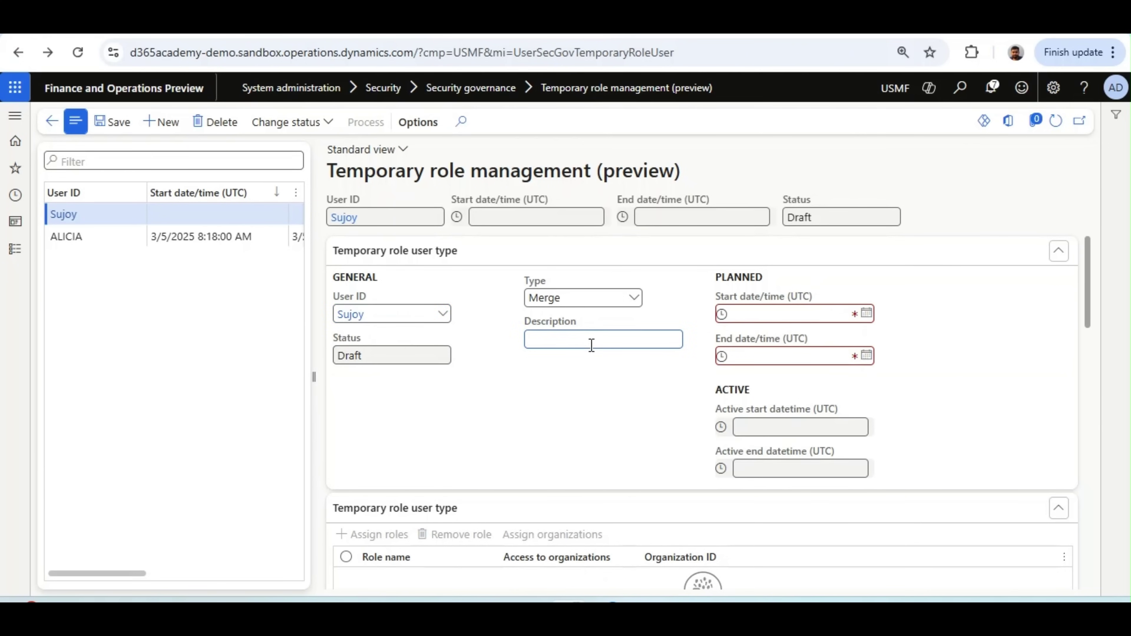
pyautogui.write('Special Project for finance')
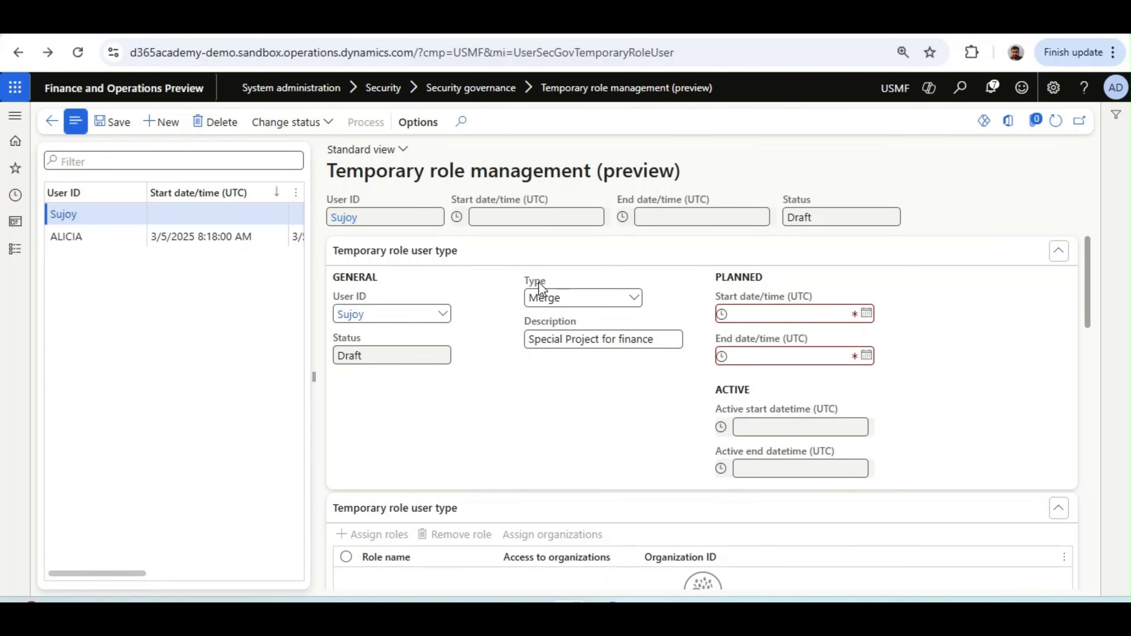
# - Examine the available Type options for the new temporary role record
pyautogui.click(630, 298)
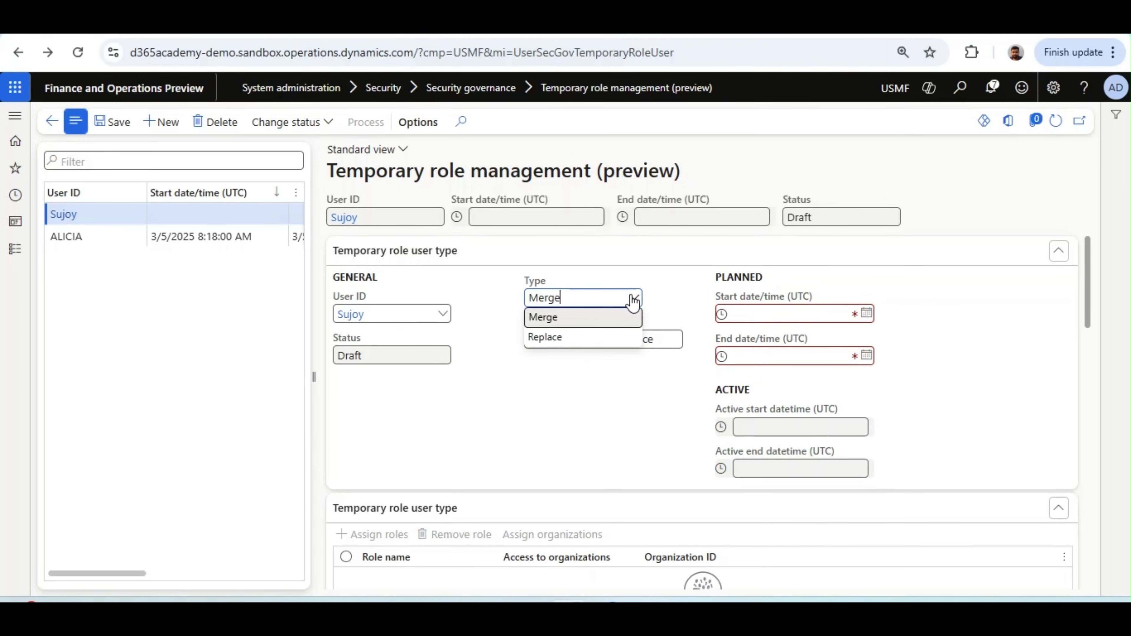
pyautogui.click(582, 392)
pyautogui.click(573, 297)
pyautogui.click(499, 368)
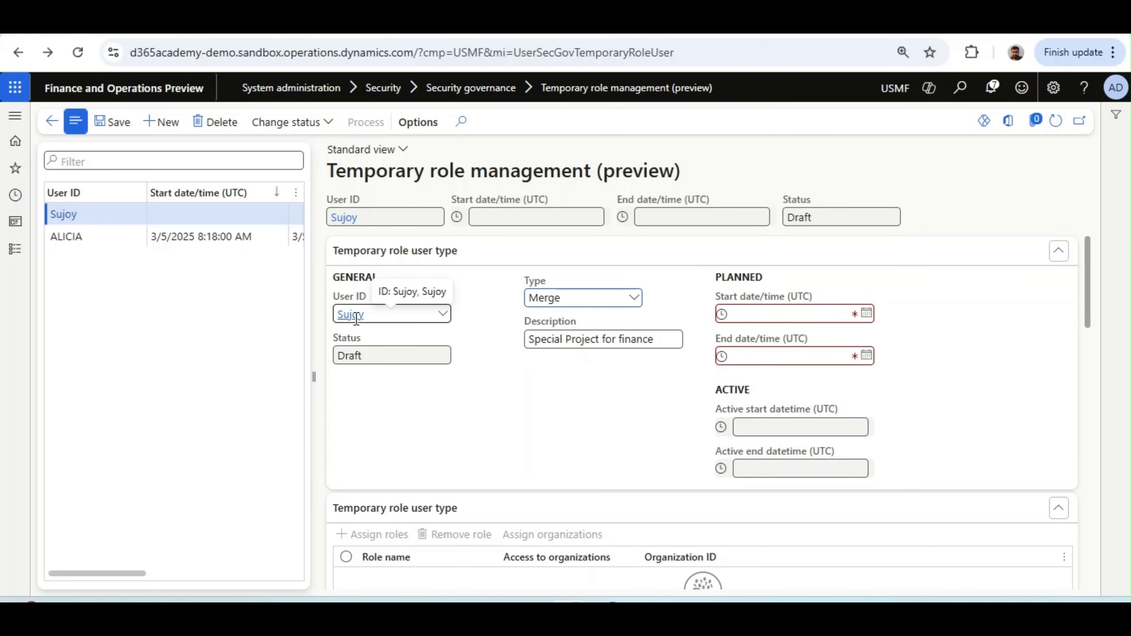
pyautogui.moveTo(525, 280); pyautogui.dragTo(613, 378)
pyautogui.click(639, 337)
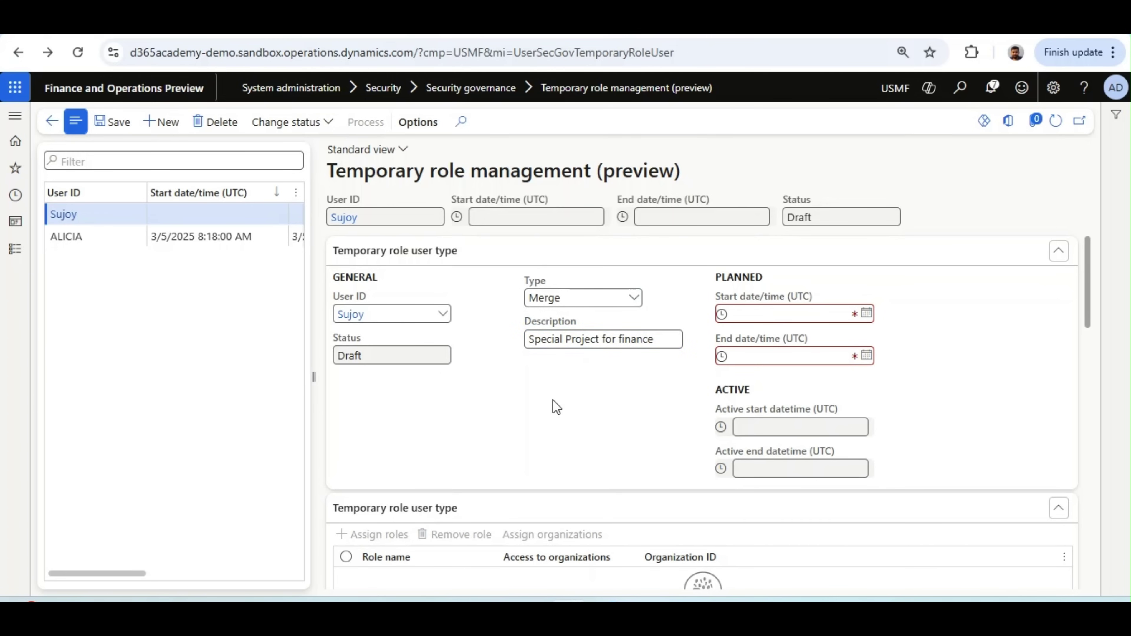
pyautogui.click(474, 336)
pyautogui.click(607, 298)
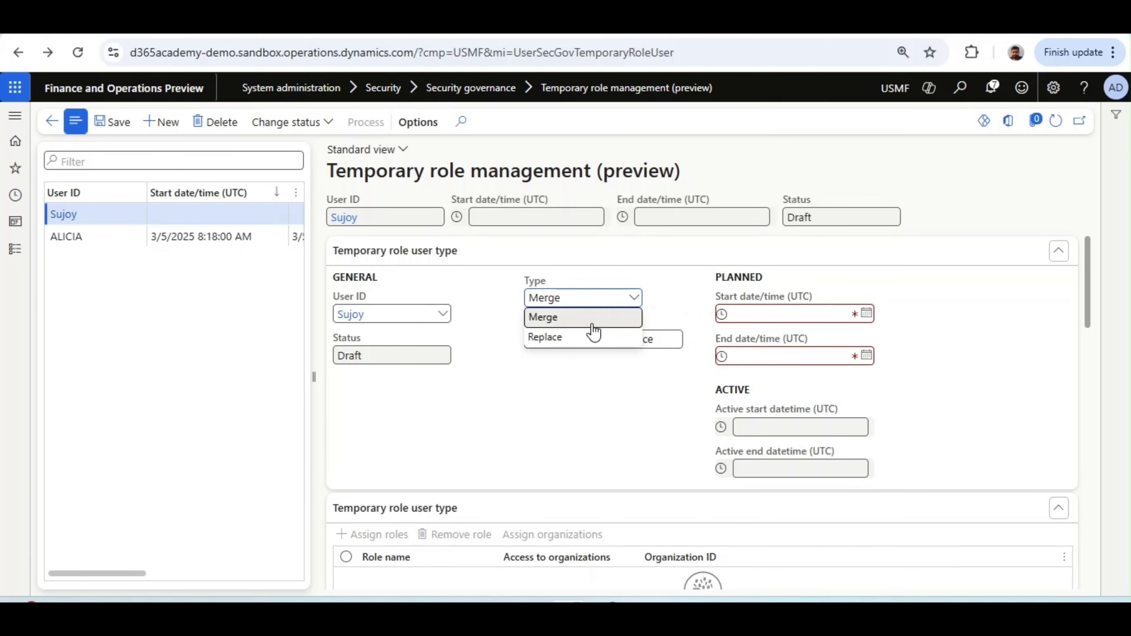
pyautogui.click(559, 421)
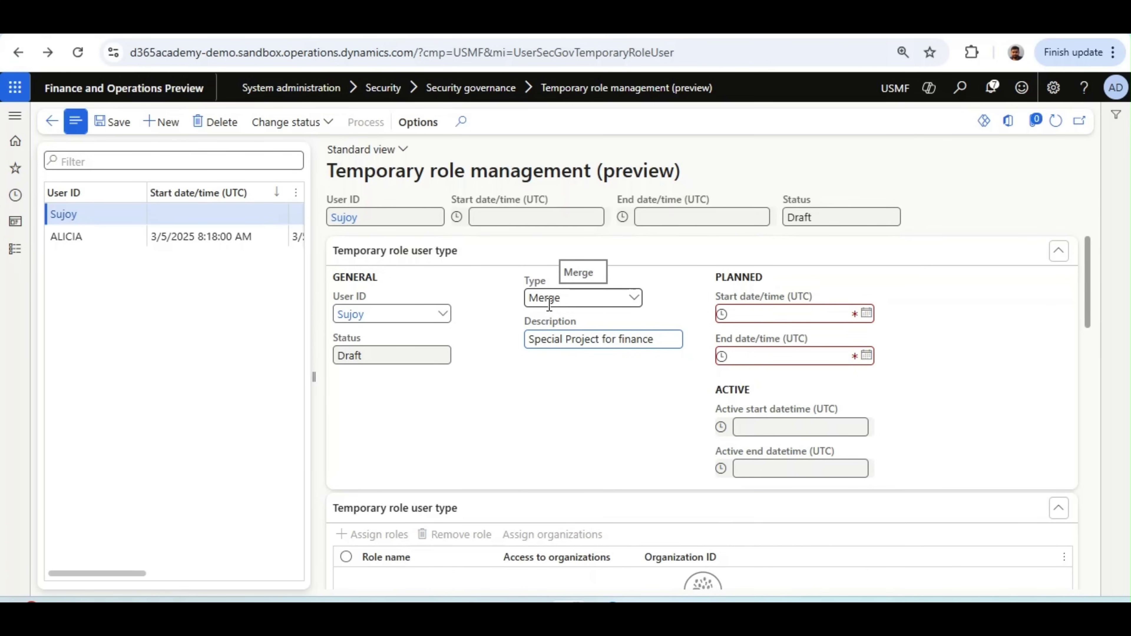
# - Set the temporary role record's Type to Replace
pyautogui.click(584, 300)
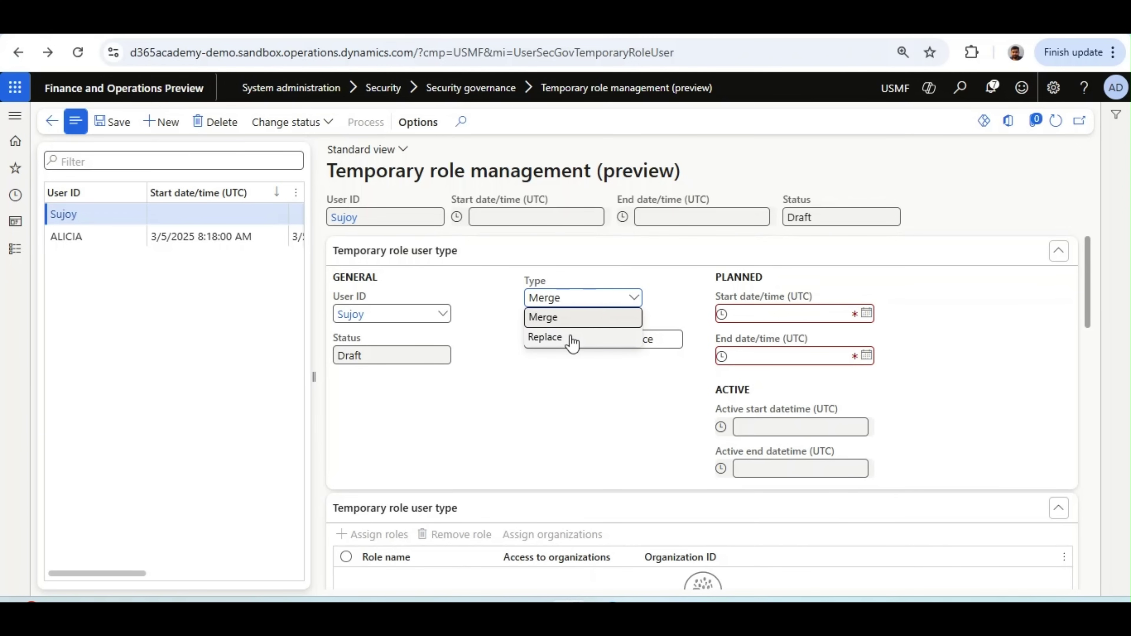
pyautogui.click(573, 340)
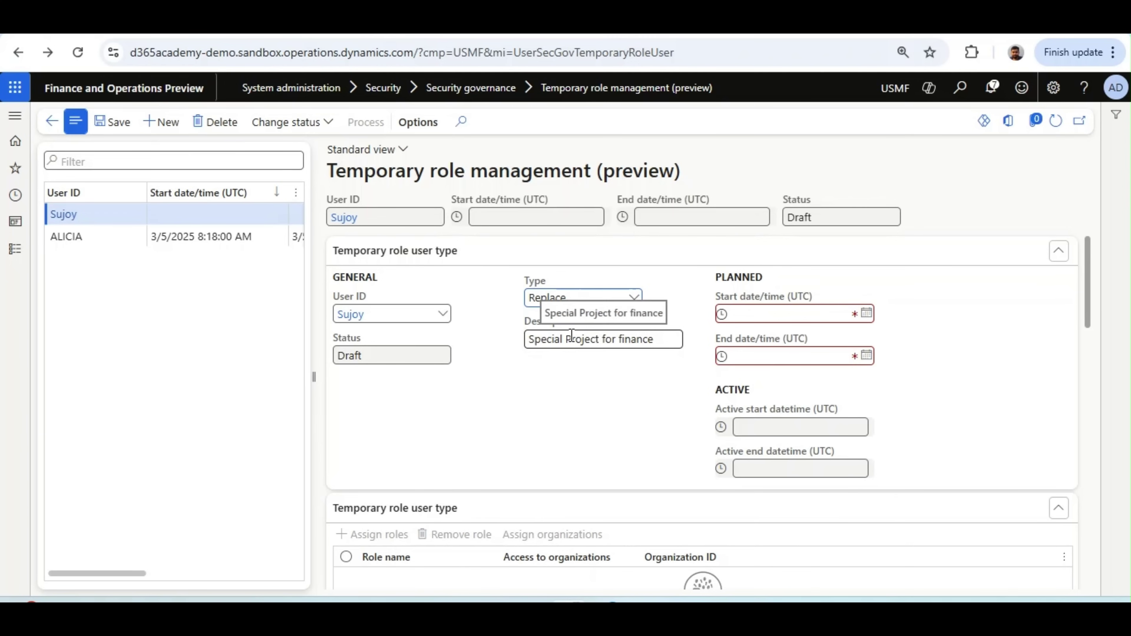
pyautogui.click(628, 400)
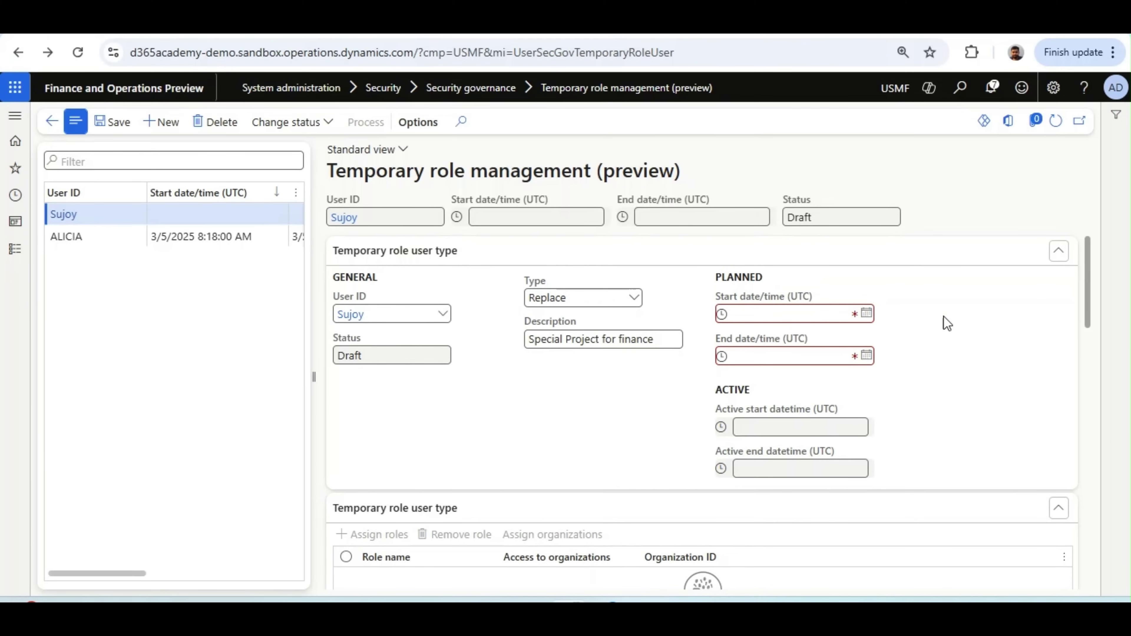
# - Set the planned start date/time (UTC) to 3/9/2025 07:09:59 PM
pyautogui.click(866, 314)
pyautogui.click(899, 392)
pyautogui.click(866, 314)
pyautogui.click(759, 437)
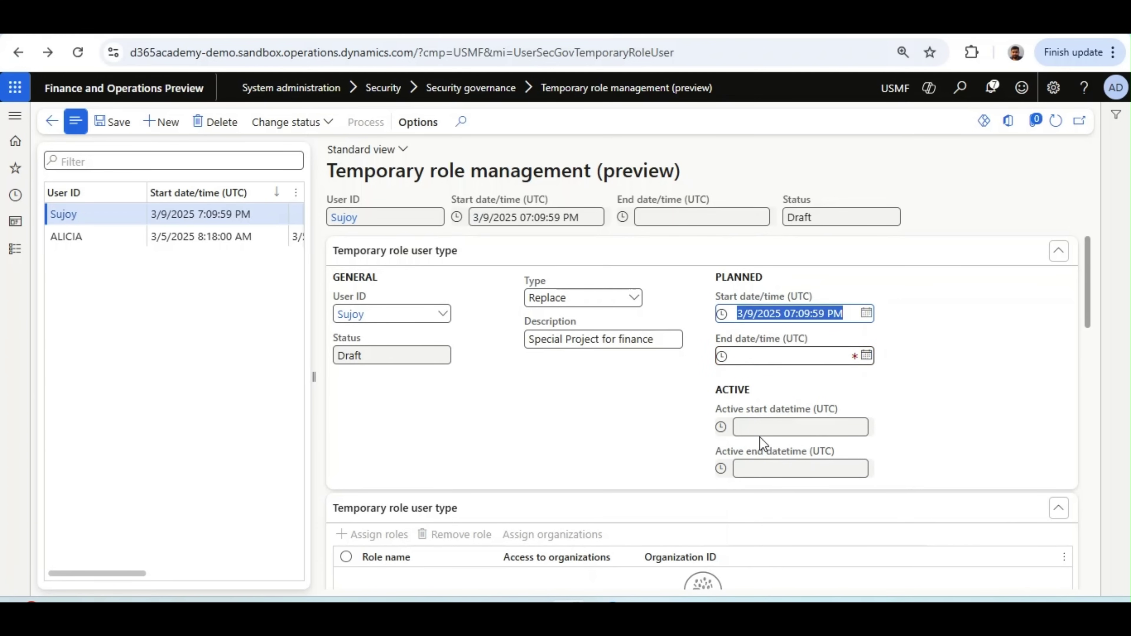
# - Set the planned end date/time (UTC) to 3/9/2025 07:20:59 PM and save the record
pyautogui.click(866, 355)
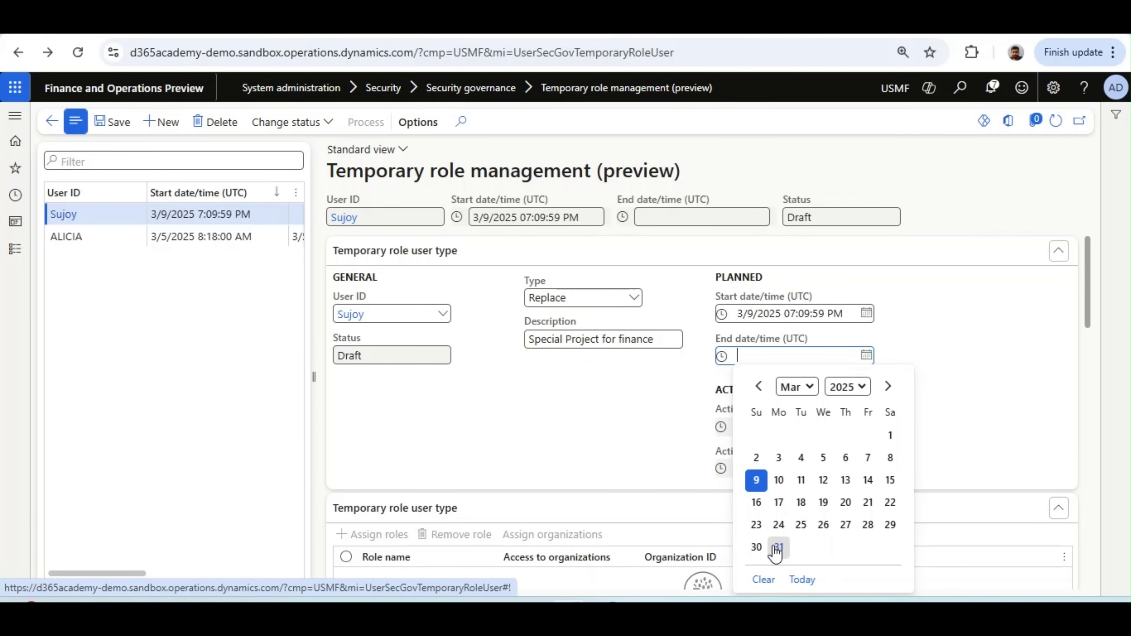
pyautogui.click(756, 480)
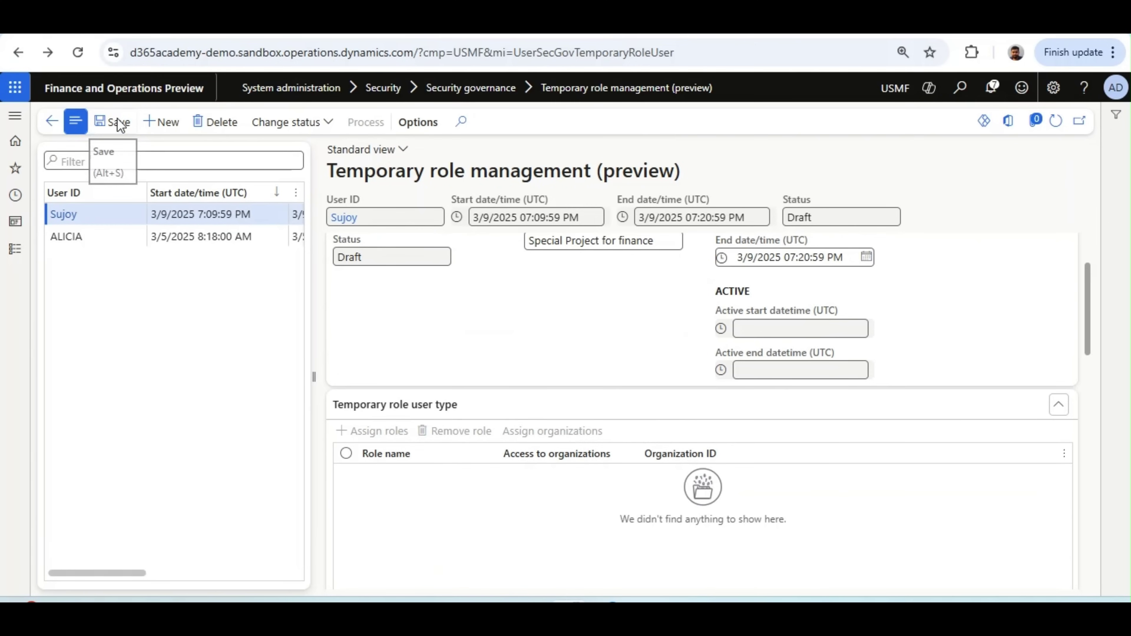
pyautogui.click(119, 126)
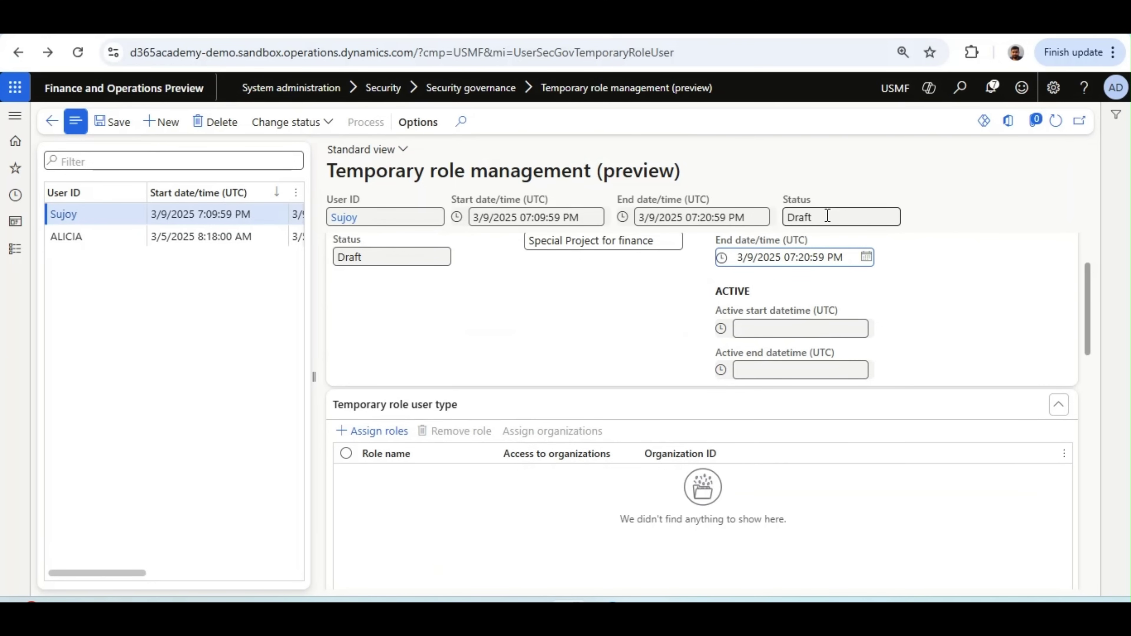
pyautogui.press('Escape')
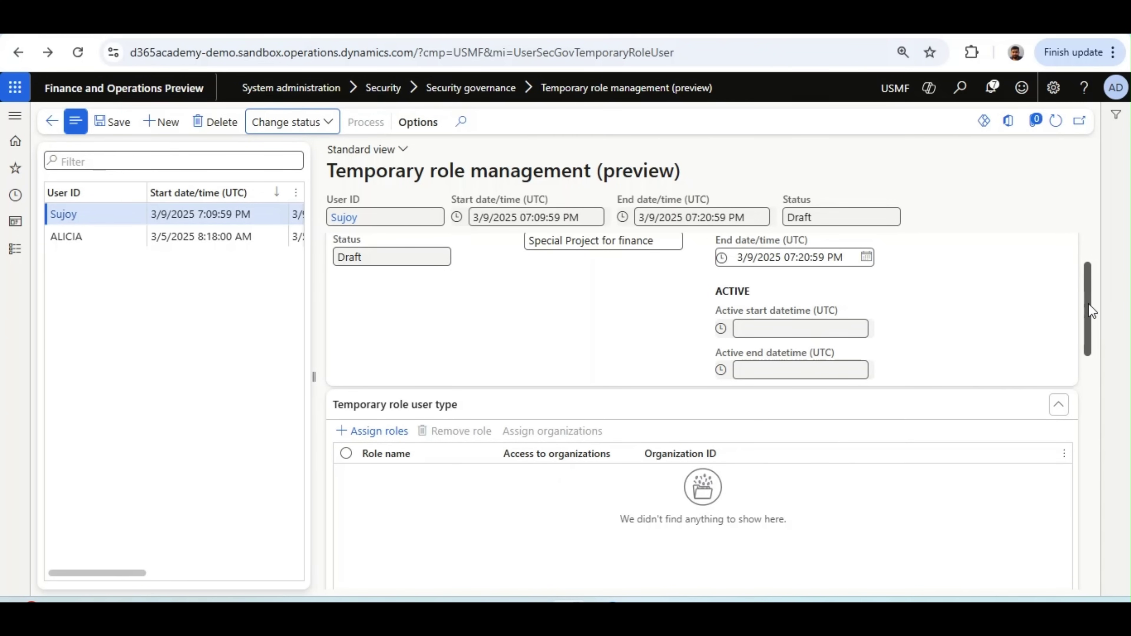
# - Start assigning roles to the saved temporary role record
pyautogui.scroll(-2, 1087, 325)
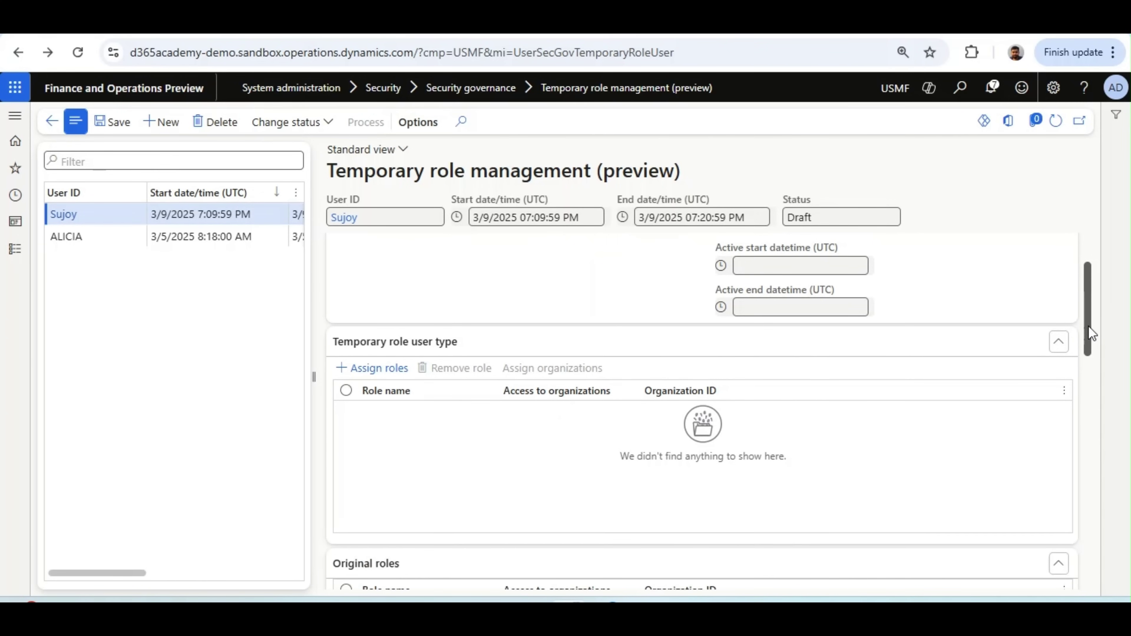
pyautogui.scroll(-1, 1087, 325)
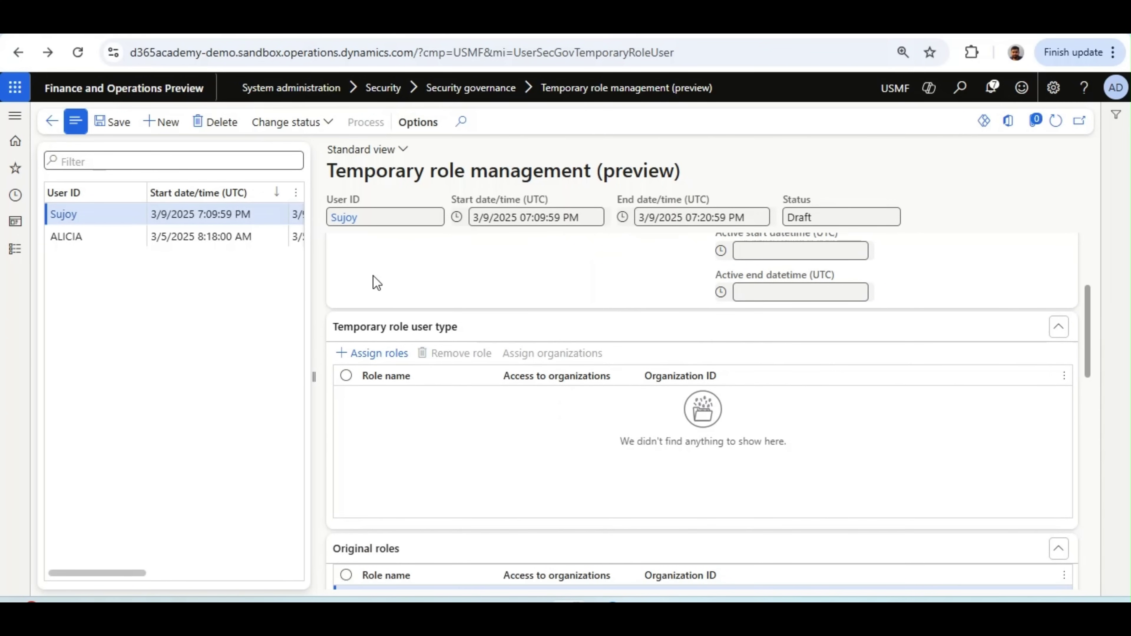
pyautogui.click(382, 356)
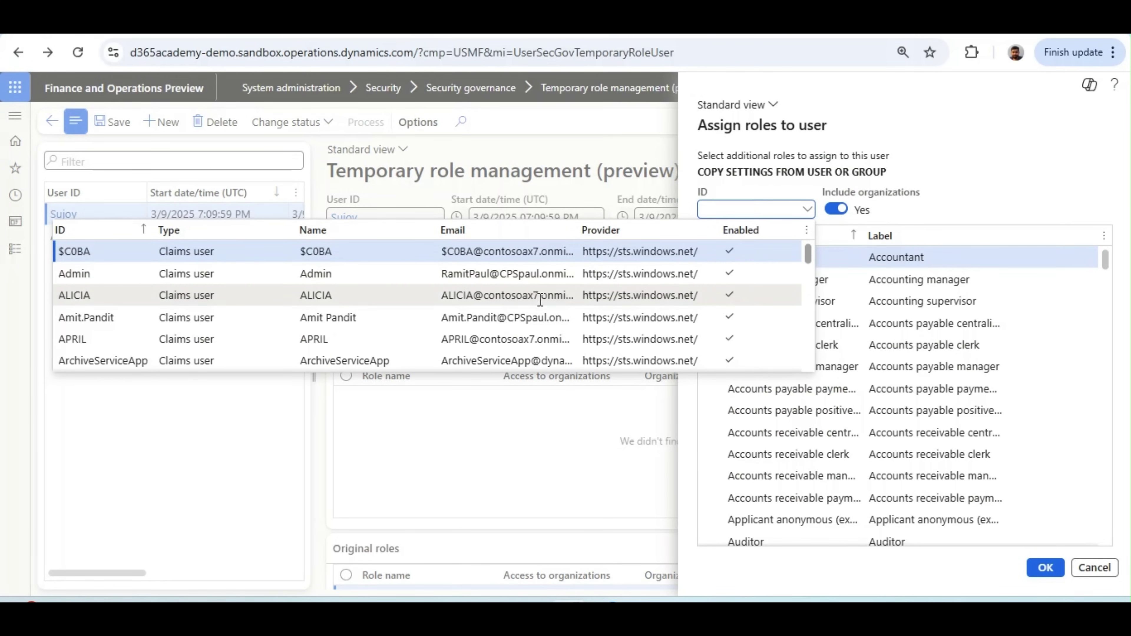
pyautogui.click(351, 296)
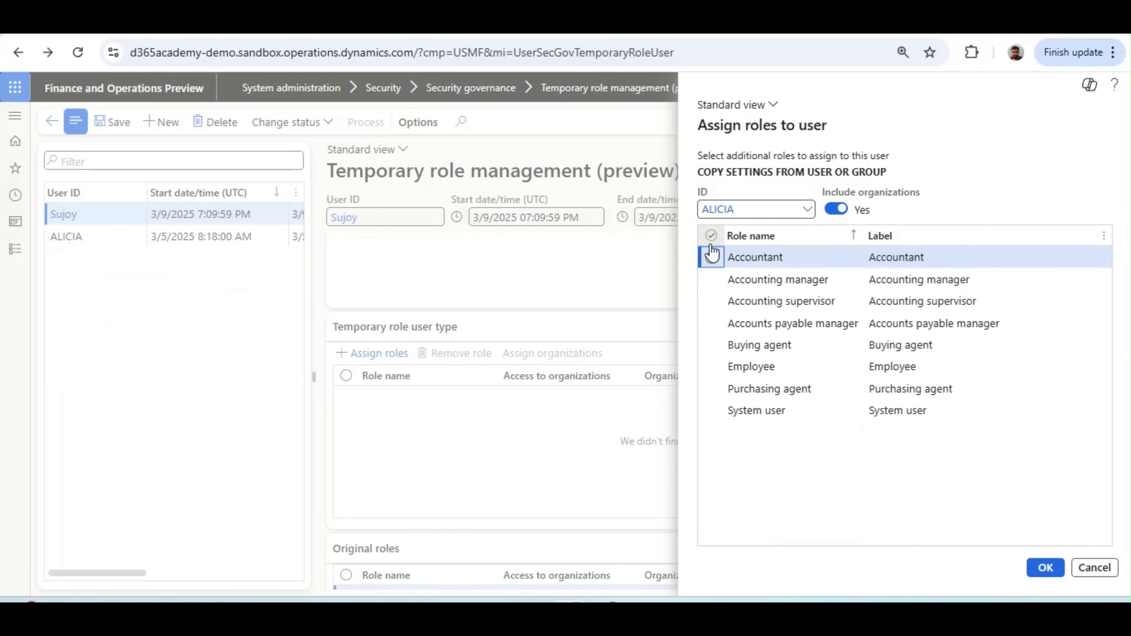
pyautogui.click(711, 238)
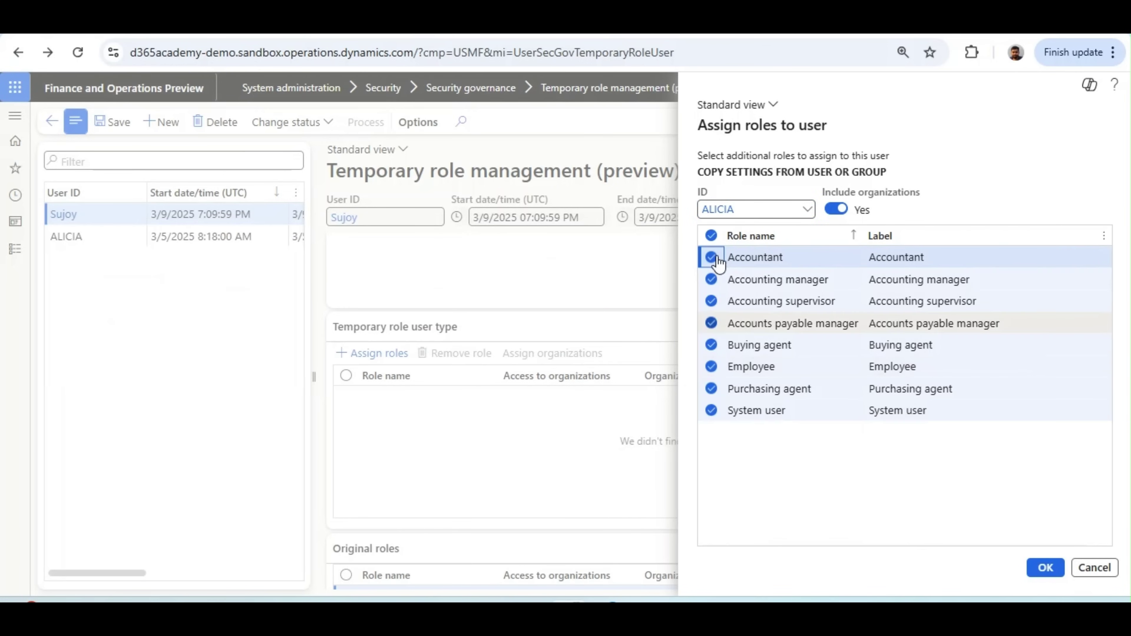
pyautogui.click(711, 238)
pyautogui.click(760, 214)
pyautogui.write('A')
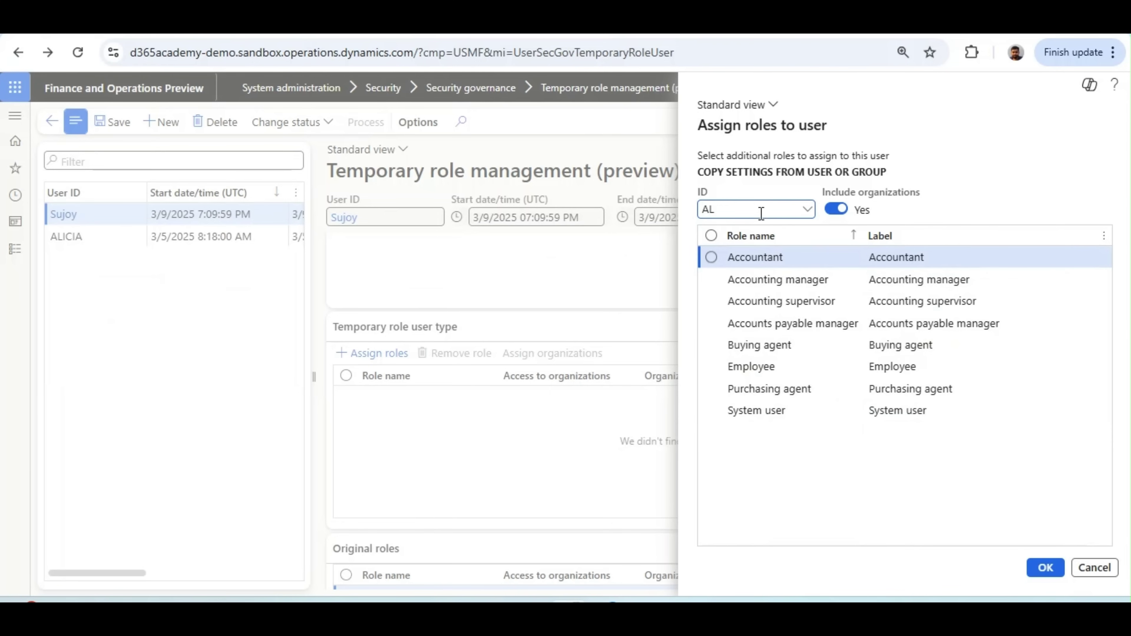
pyautogui.press('BackSpace')
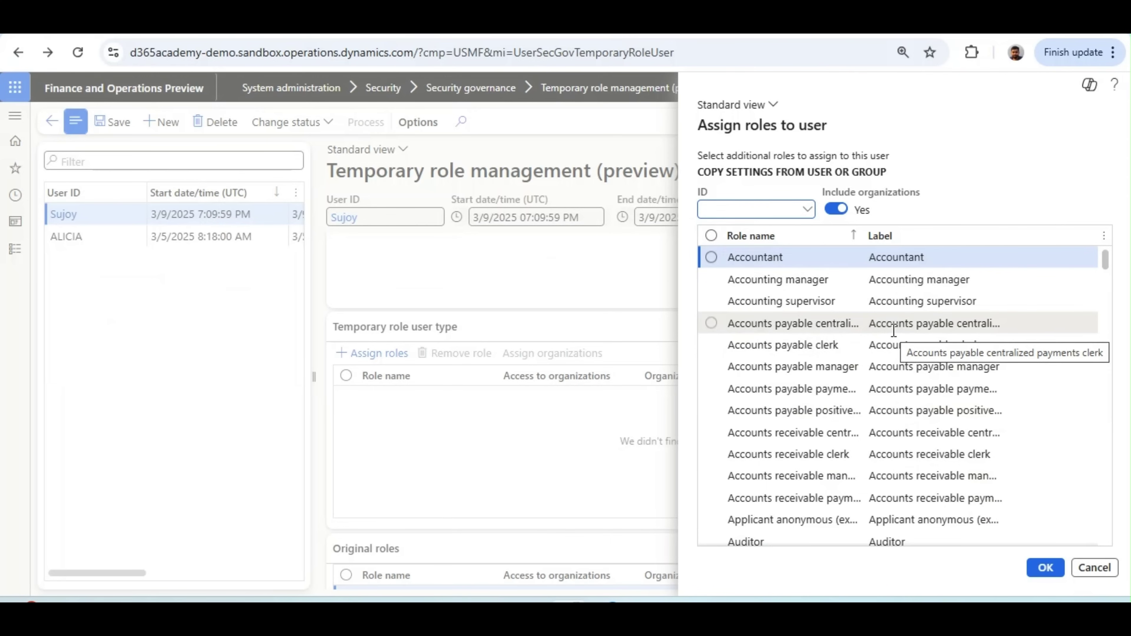
# - Assign the Accountant, Accounts payable manager, Accounts payable payme..., Accounts payable positive..., Accounts receivable centr... and Accounts receivable clerk roles
pyautogui.click(711, 258)
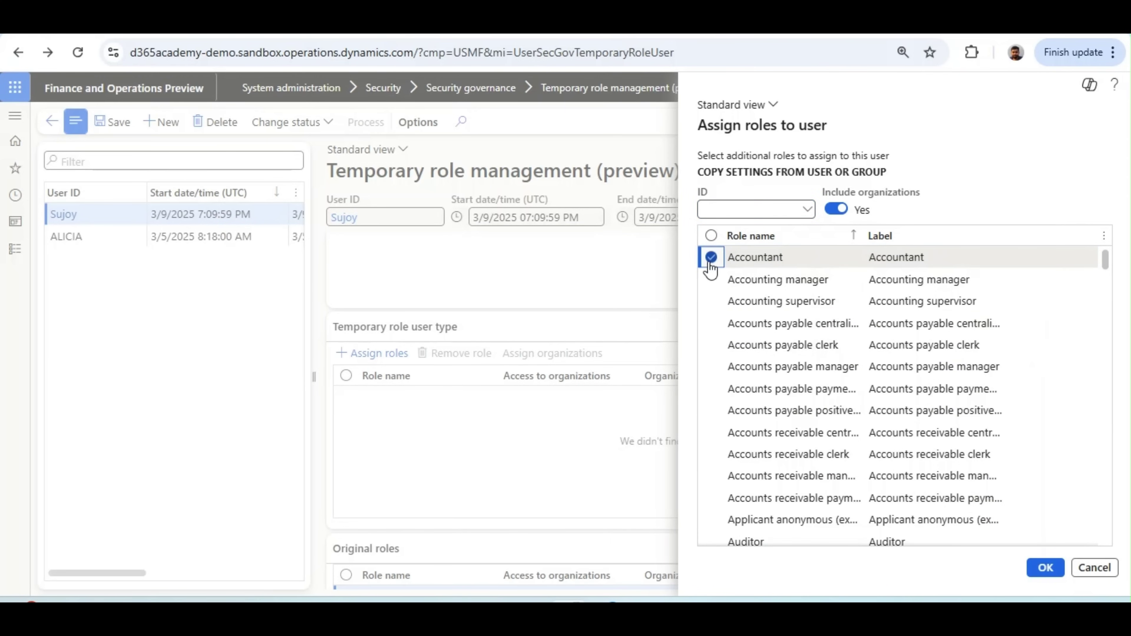
pyautogui.click(711, 366)
pyautogui.click(711, 389)
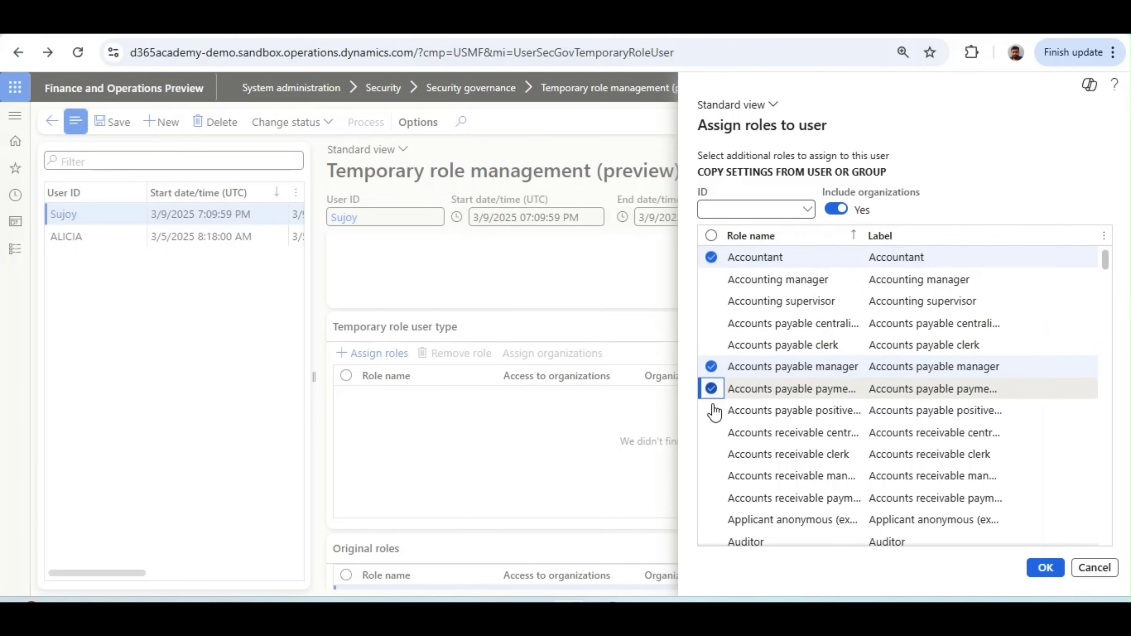
pyautogui.click(711, 410)
pyautogui.click(711, 433)
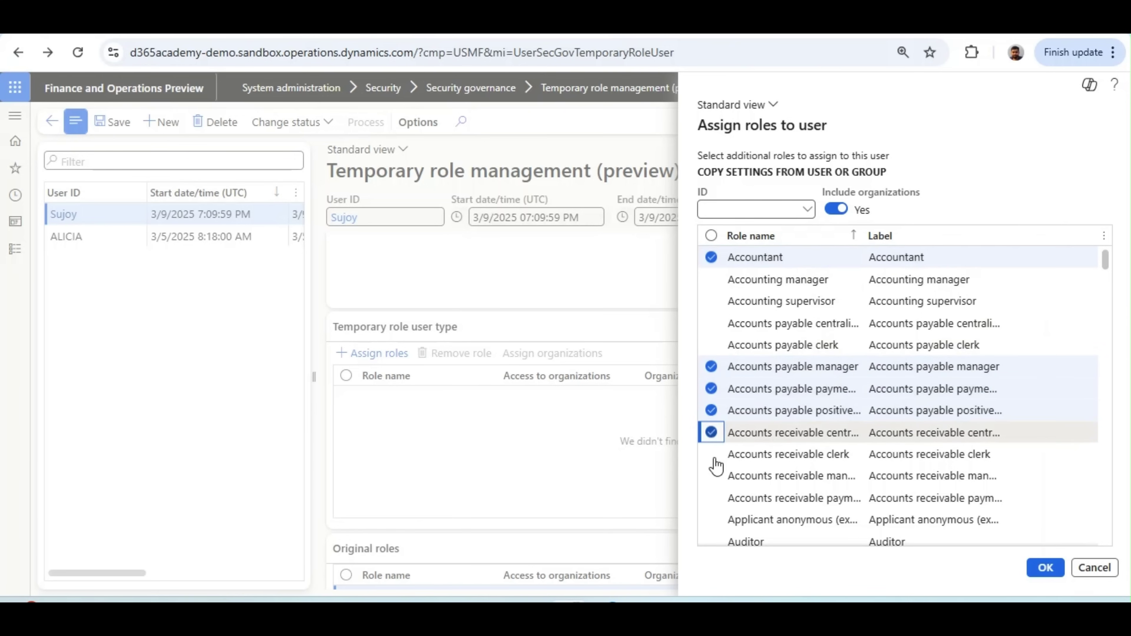
pyautogui.click(711, 454)
pyautogui.click(1035, 572)
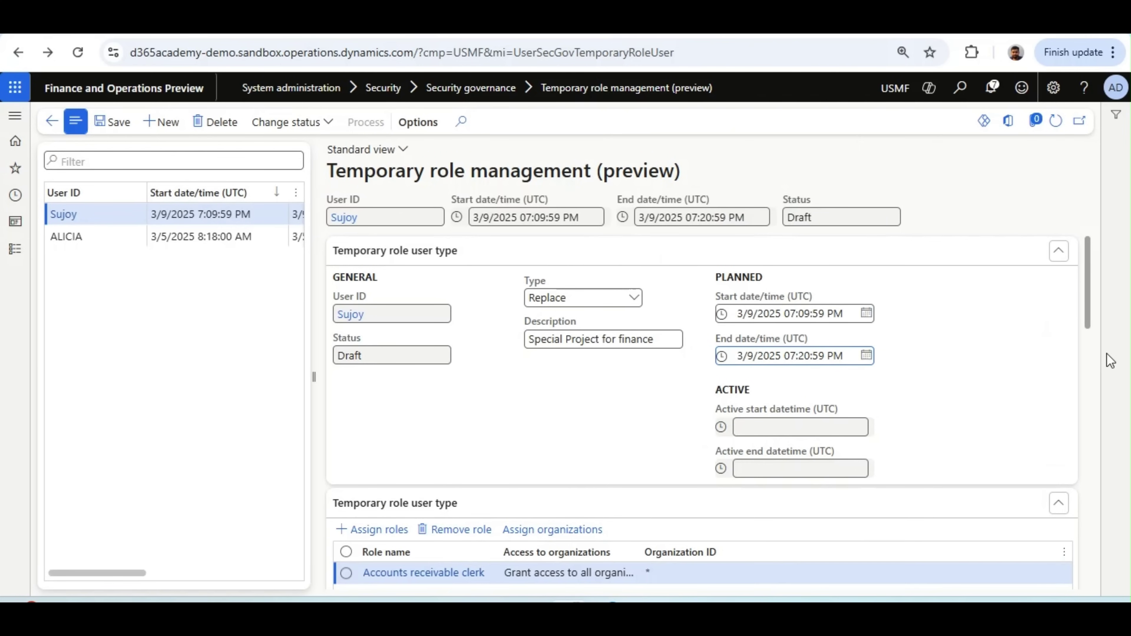
# - Review the organization access of the temporary roles, the user's original roles and the audit log
pyautogui.moveTo(1091, 312); pyautogui.dragTo(1088, 378)
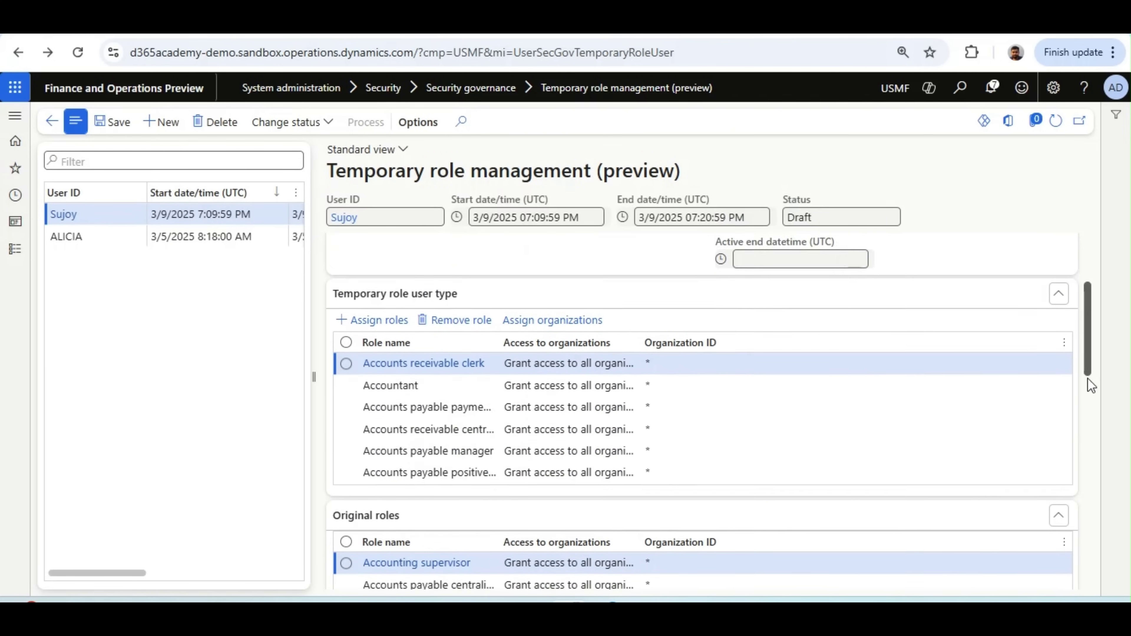
pyautogui.click(555, 342)
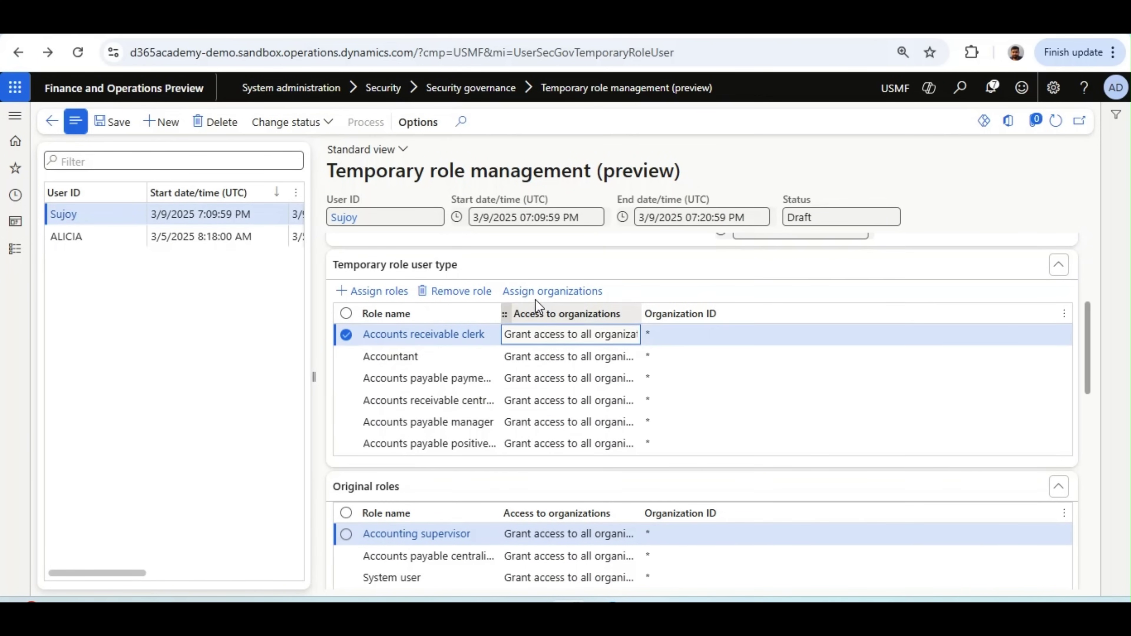
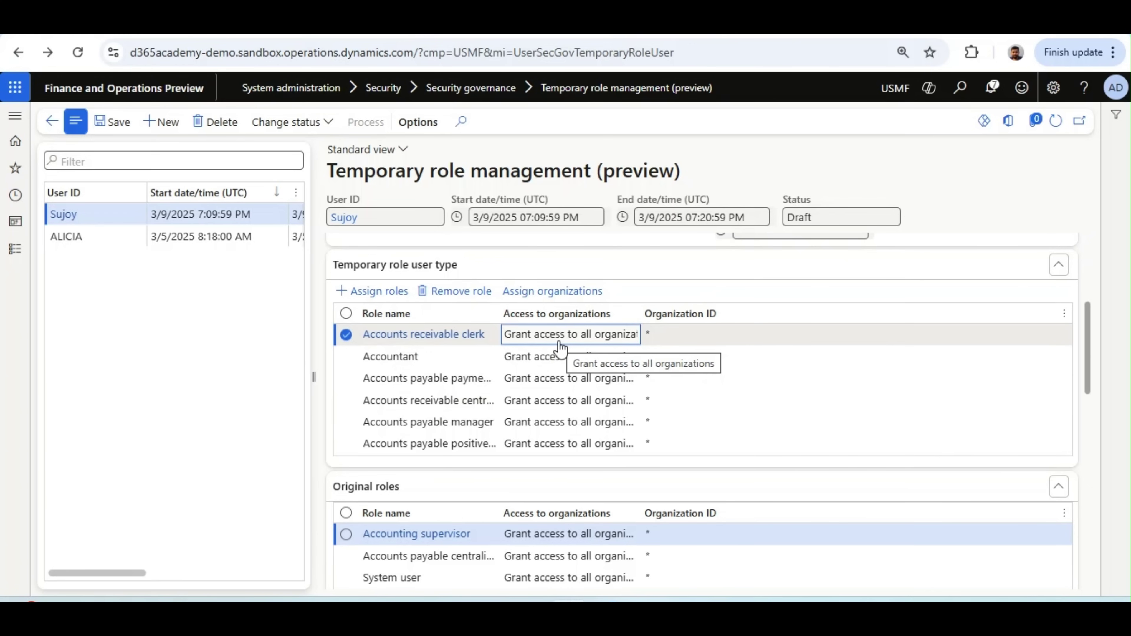
pyautogui.scroll(-3, 560, 347)
pyautogui.click(587, 409)
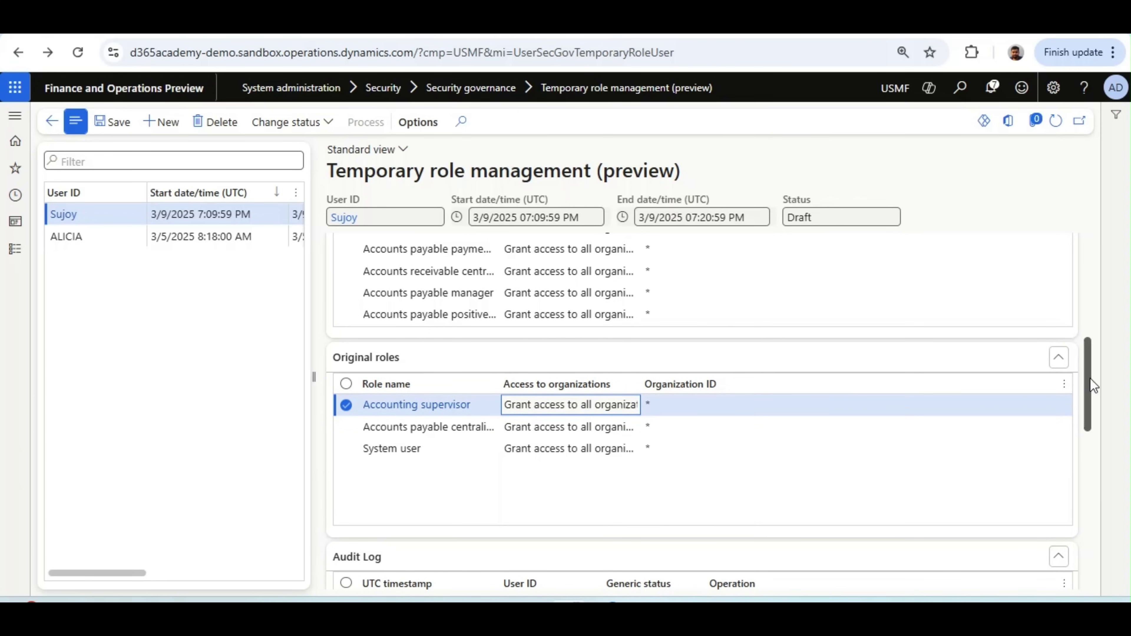
pyautogui.scroll(-2, 1092, 388)
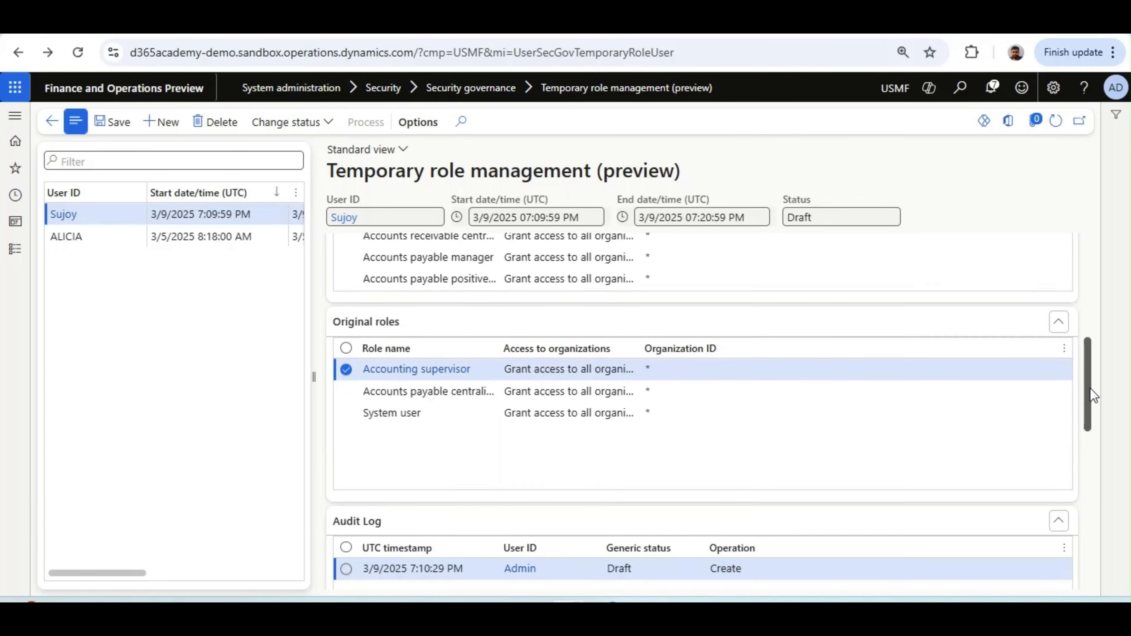
# - Review the audit log entry's status and operation, and the logon times and online durations in the user log
pyautogui.moveTo(1090, 396); pyautogui.dragTo(1085, 420)
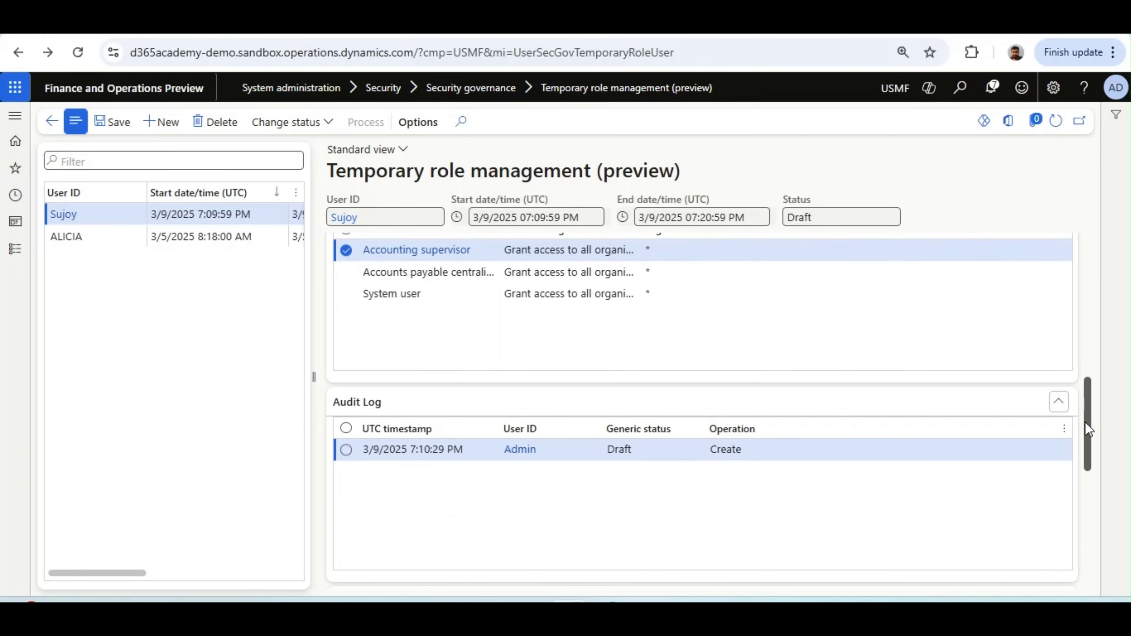
pyautogui.scroll(-2, 1085, 422)
pyautogui.click(661, 418)
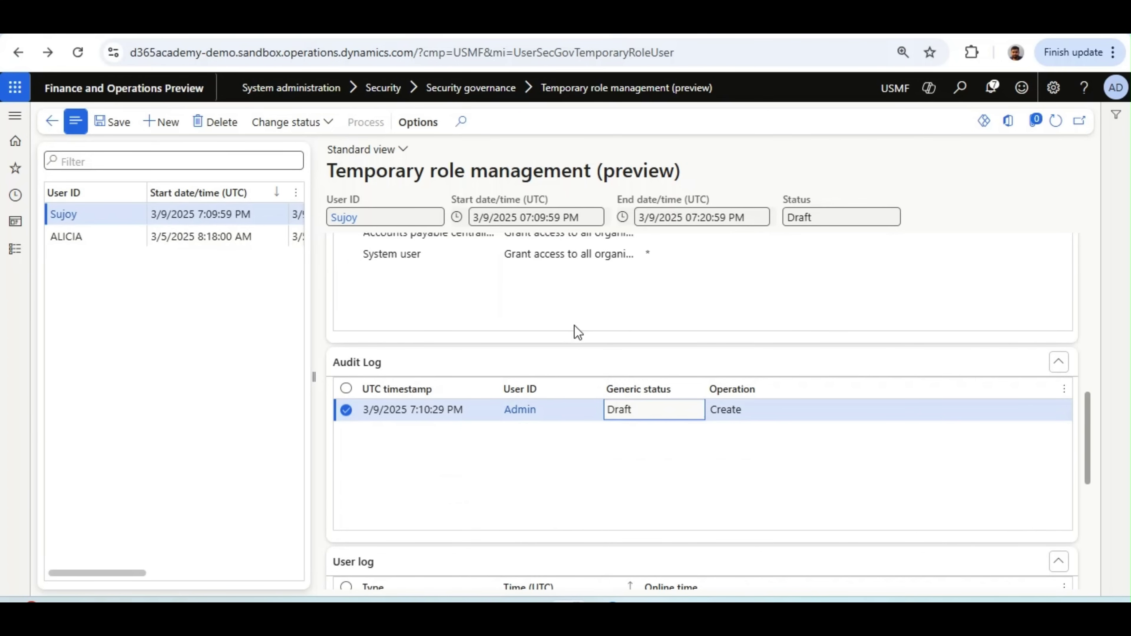
pyautogui.click(731, 412)
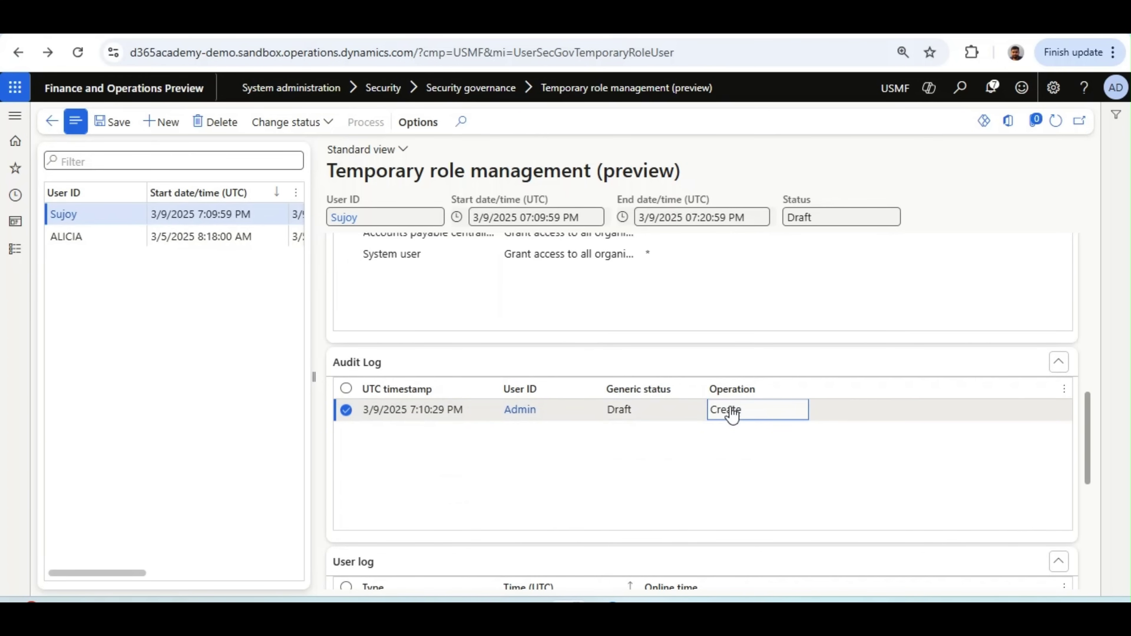
pyautogui.scroll(-5, 730, 412)
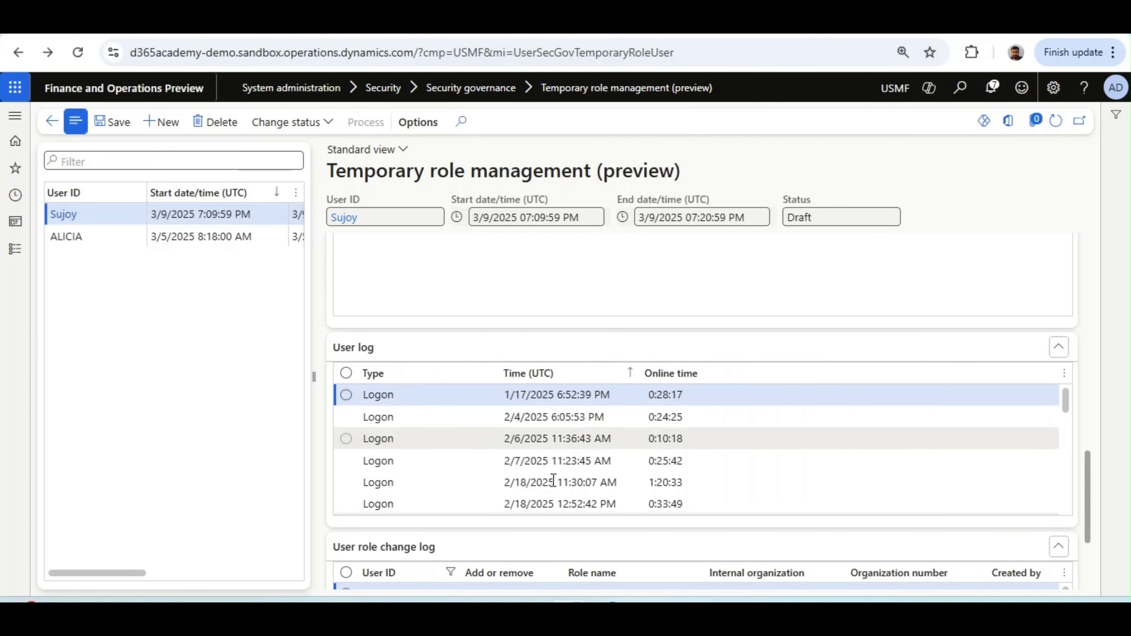
pyautogui.click(535, 395)
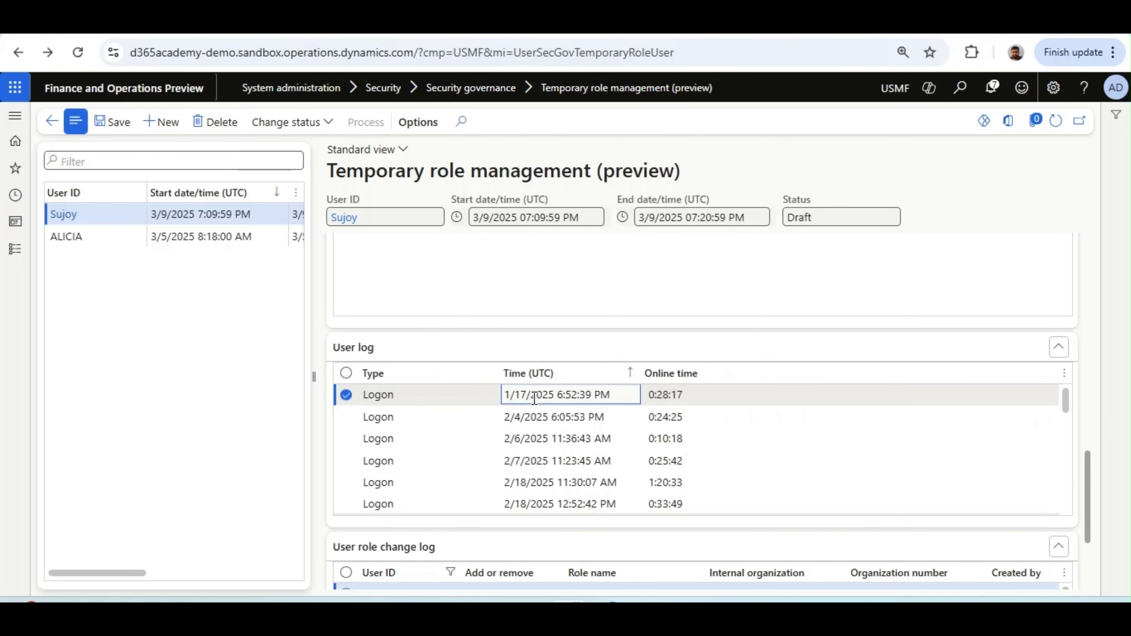
pyautogui.click(657, 394)
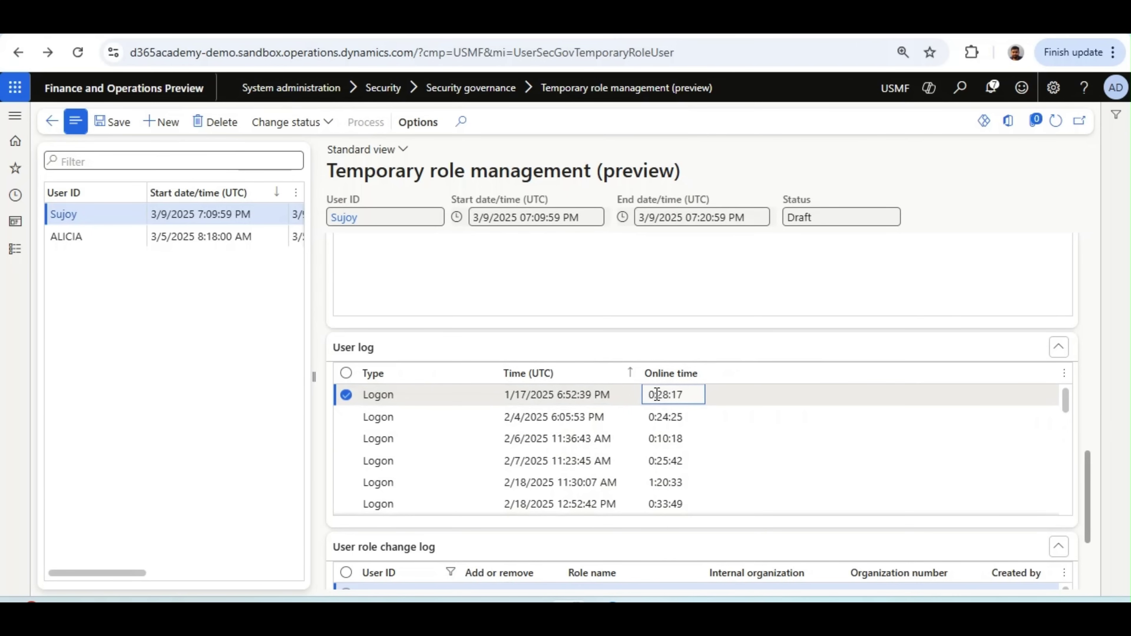
pyautogui.click(609, 414)
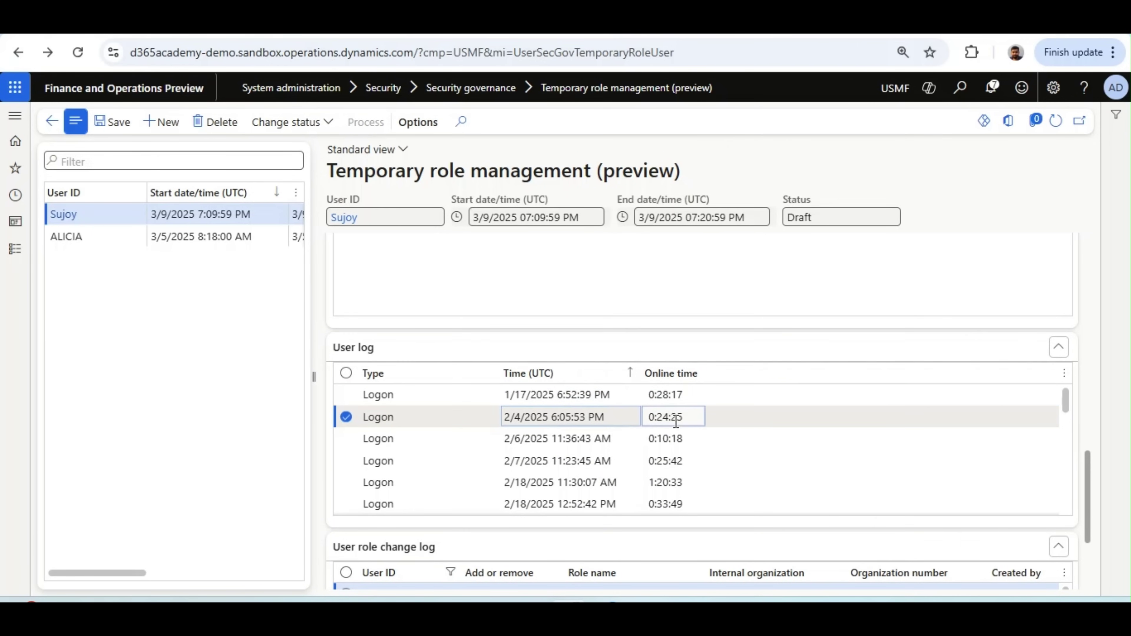
# - Examine the user role change log for added and removed roles and who made the changes
pyautogui.scroll(-3, 672, 417)
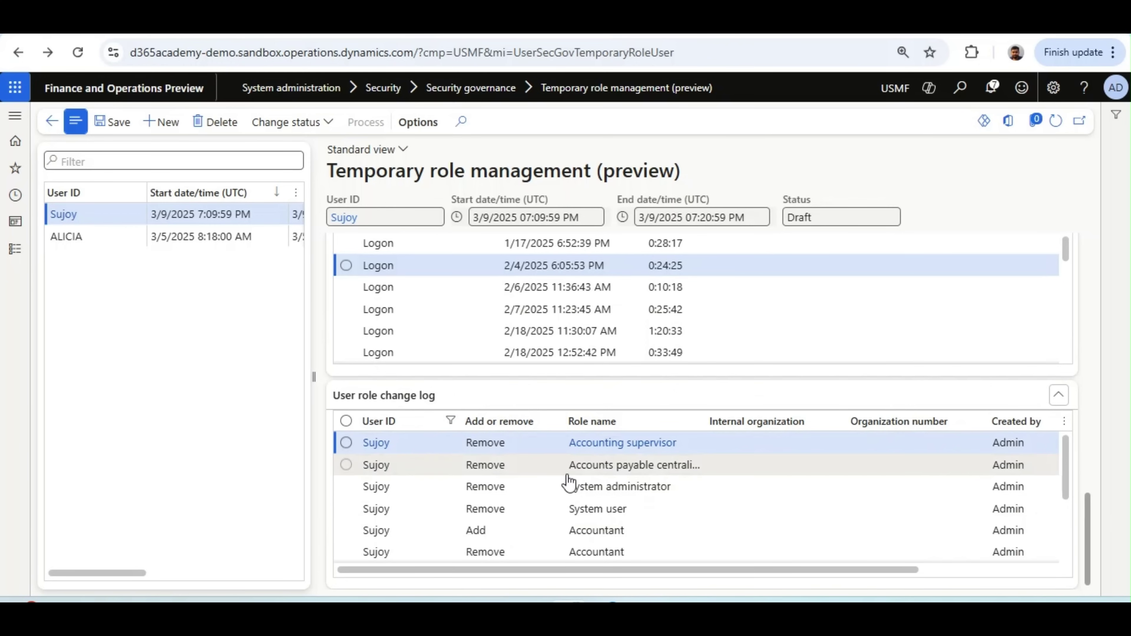
pyautogui.click(479, 466)
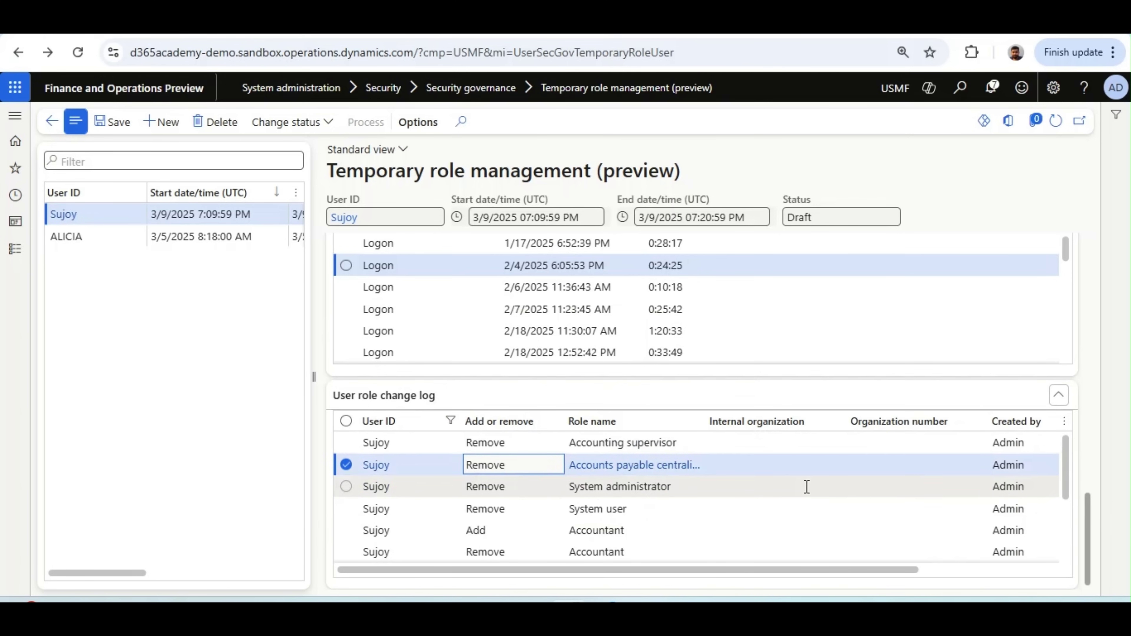
pyautogui.moveTo(871, 570); pyautogui.dragTo(649, 582)
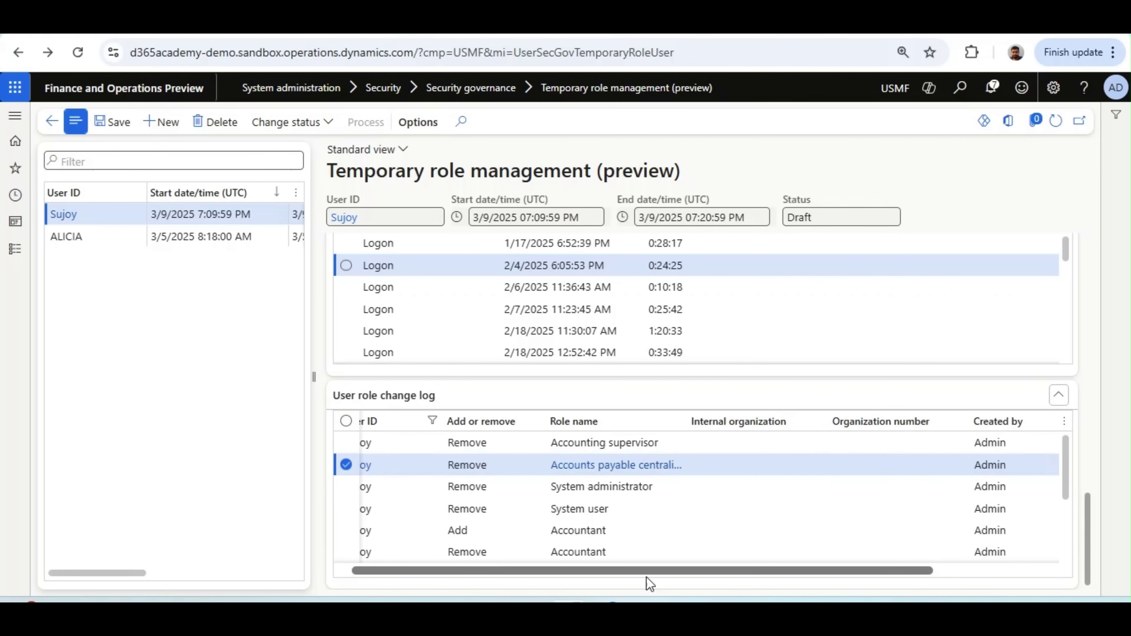
pyautogui.click(346, 466)
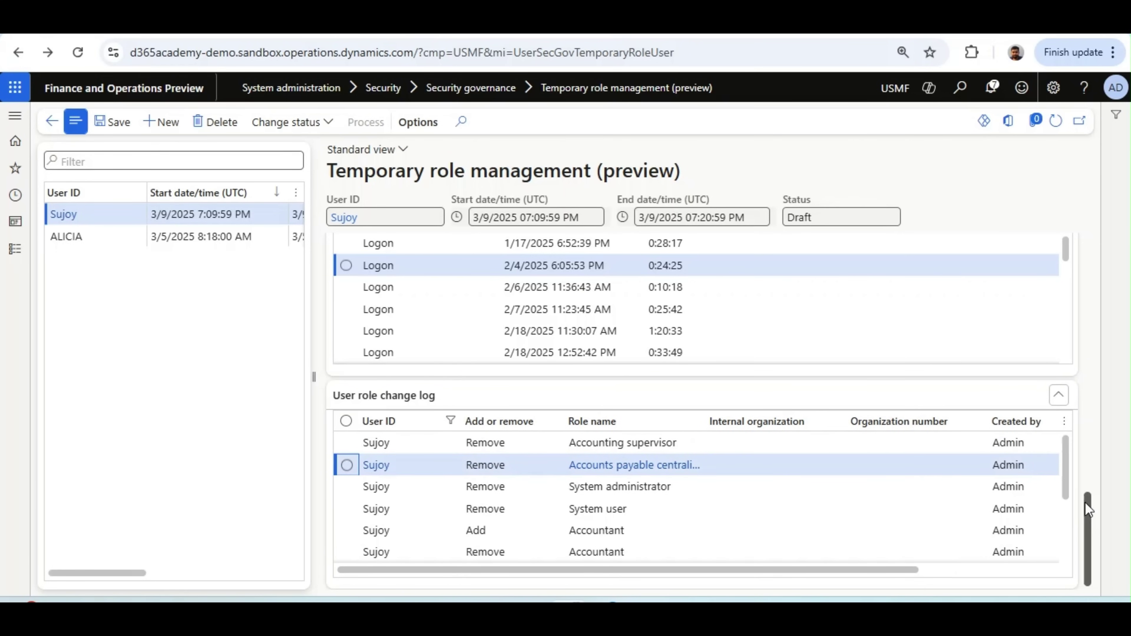
# - Change the status of the temporary role record to Planned after checking its assigned roles
pyautogui.moveTo(1086, 509); pyautogui.dragTo(1060, 215)
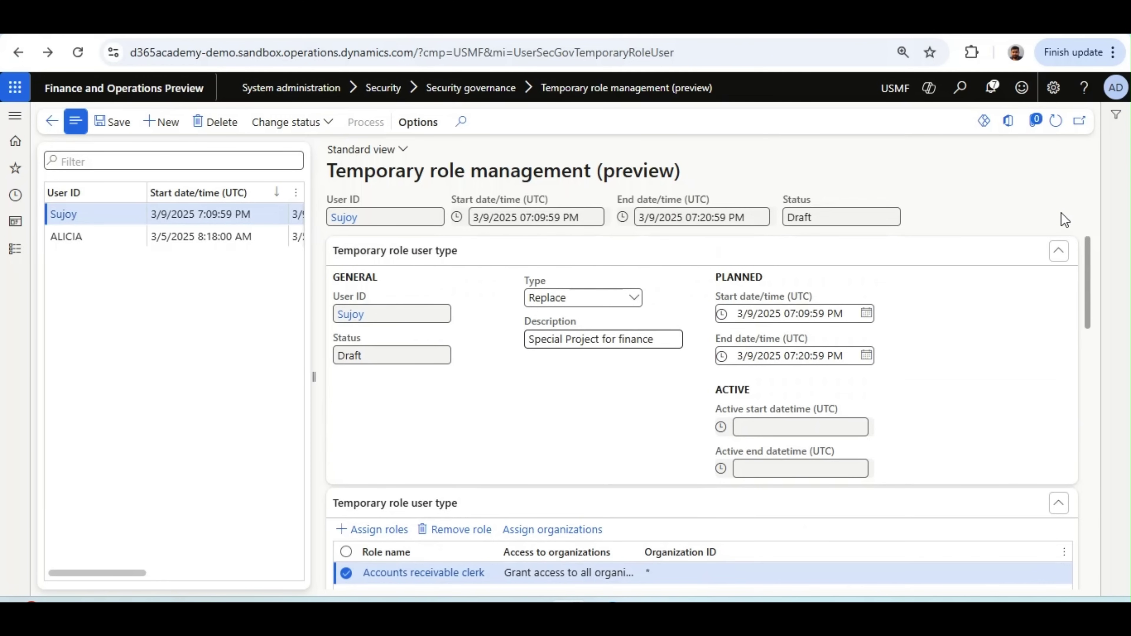
pyautogui.scroll(-4, 578, 421)
pyautogui.click(578, 421)
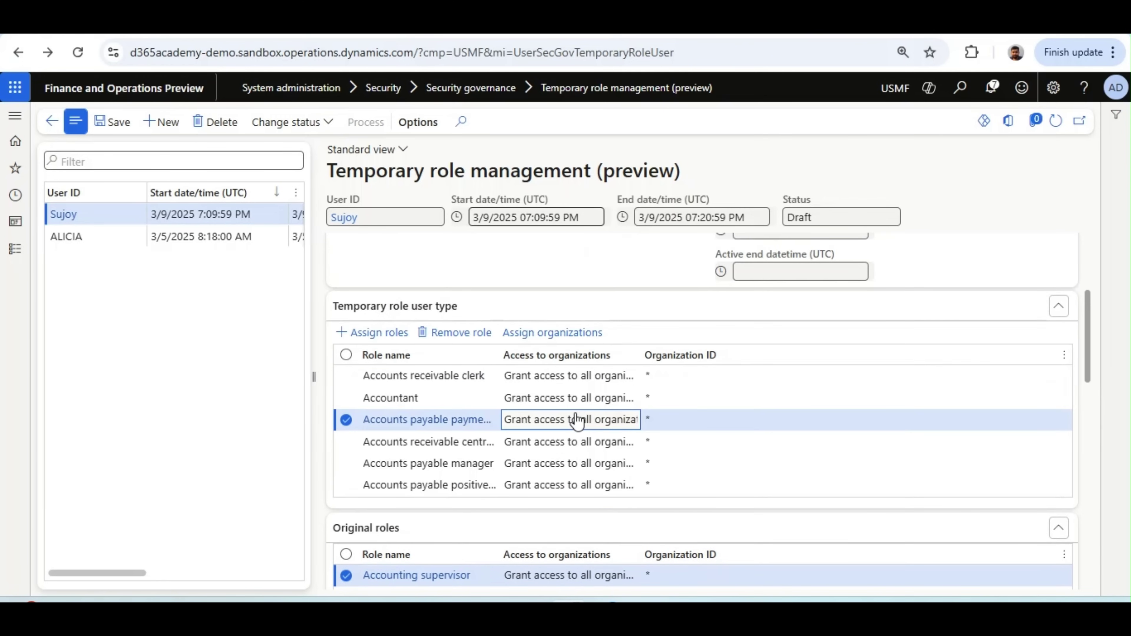
pyautogui.click(281, 129)
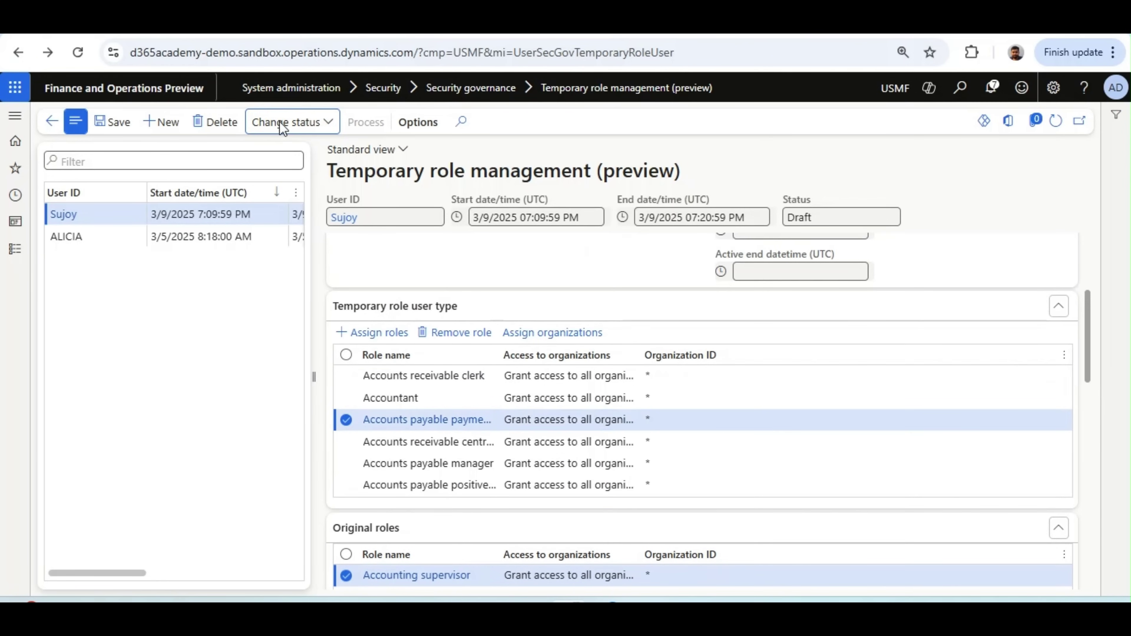
pyautogui.click(279, 121)
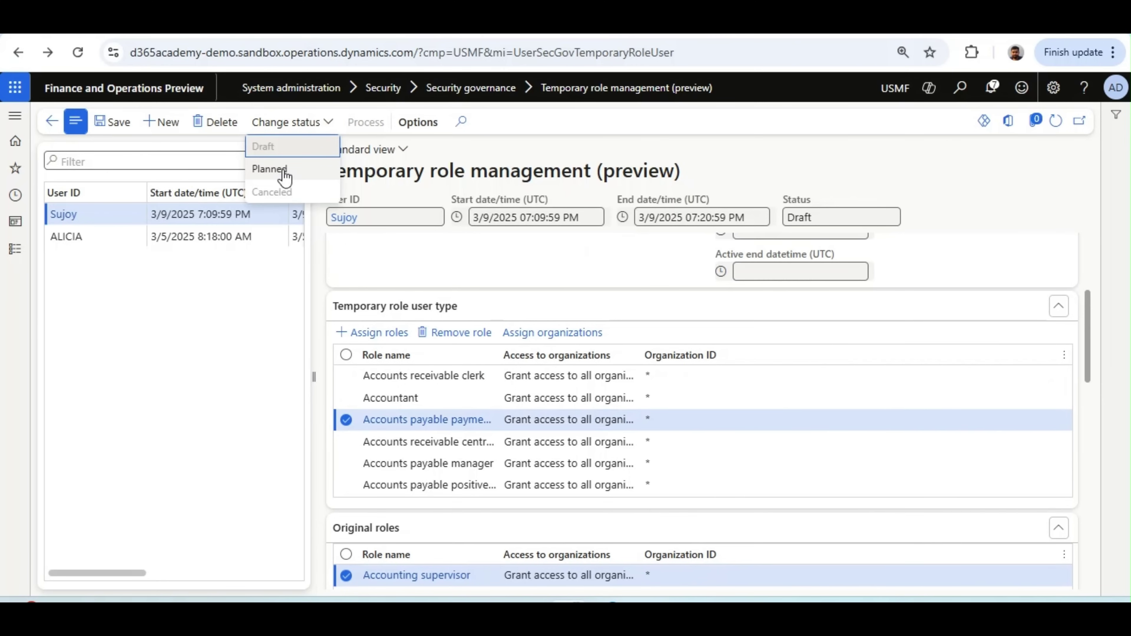
pyautogui.click(270, 170)
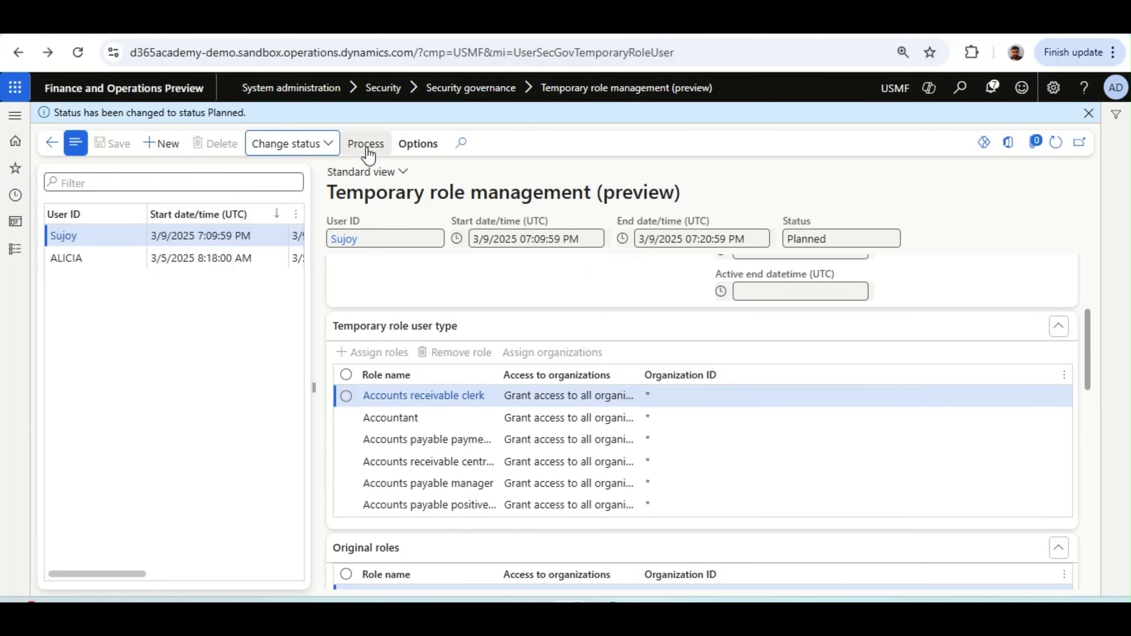
# - Inspect the batch processing option for temporary role user processing
pyautogui.click(366, 144)
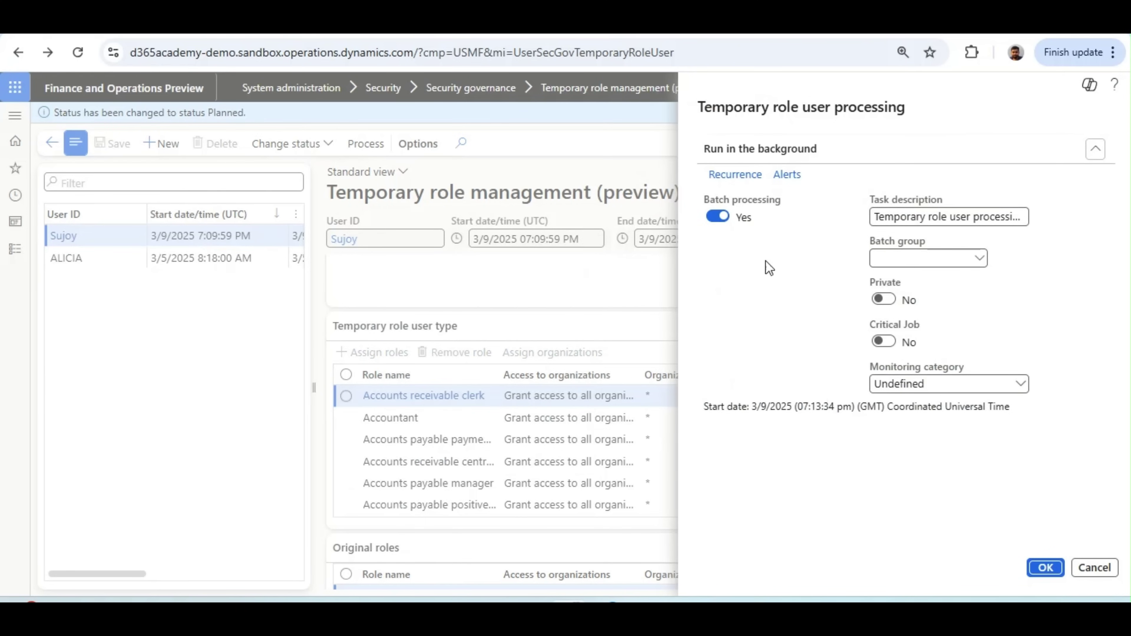
pyautogui.click(717, 217)
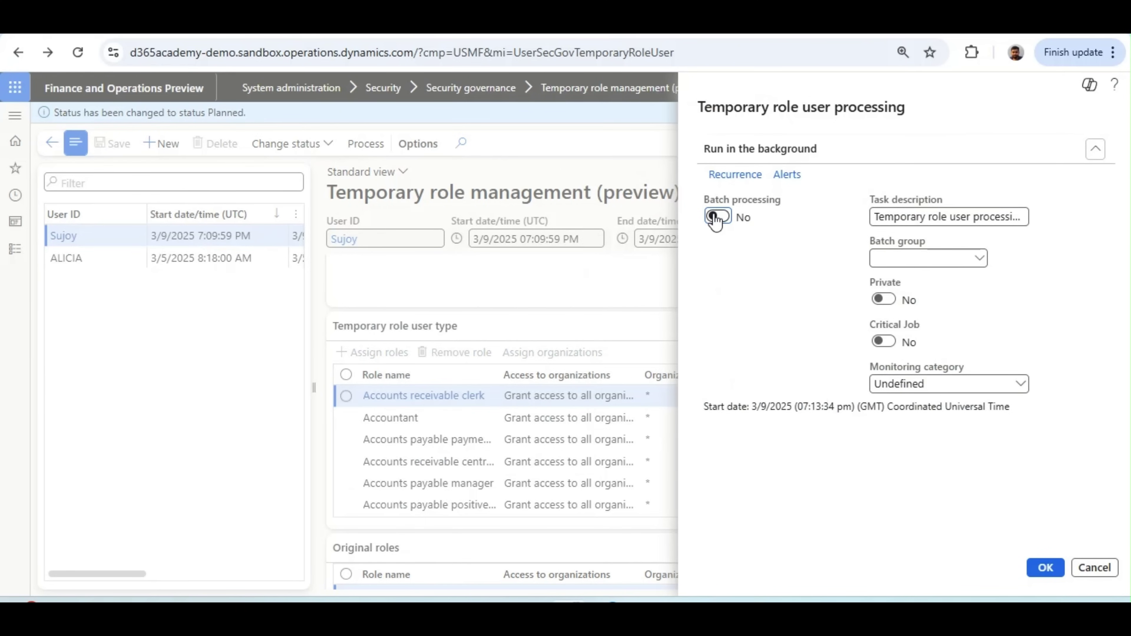
pyautogui.click(716, 217)
pyautogui.click(343, 280)
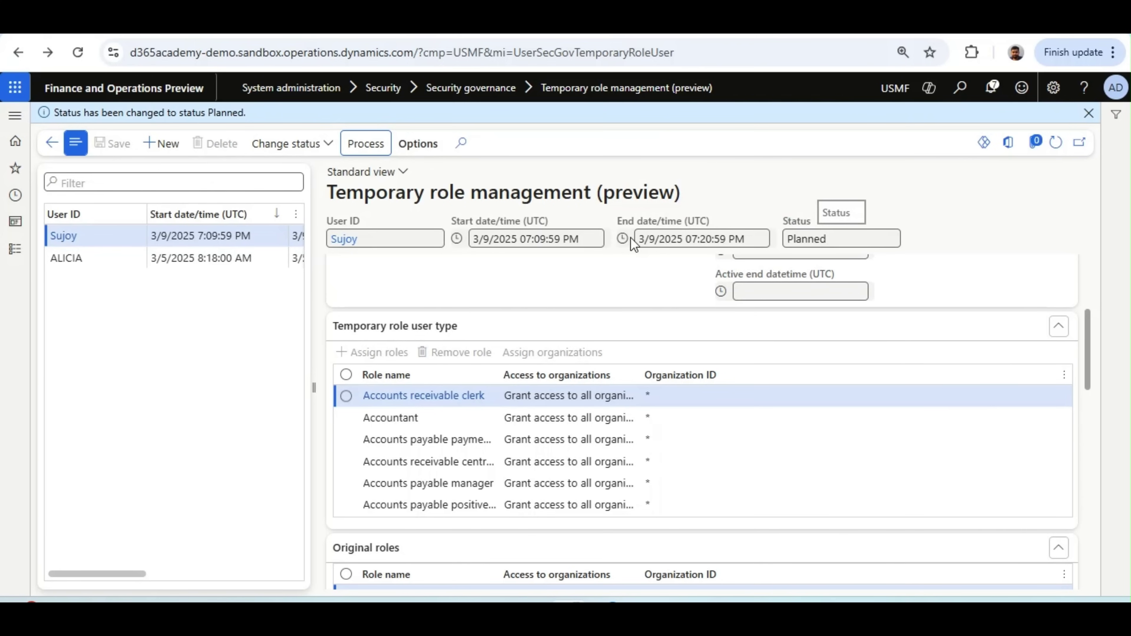
# - Refresh the planned temporary role record and check its current status
pyautogui.click(305, 154)
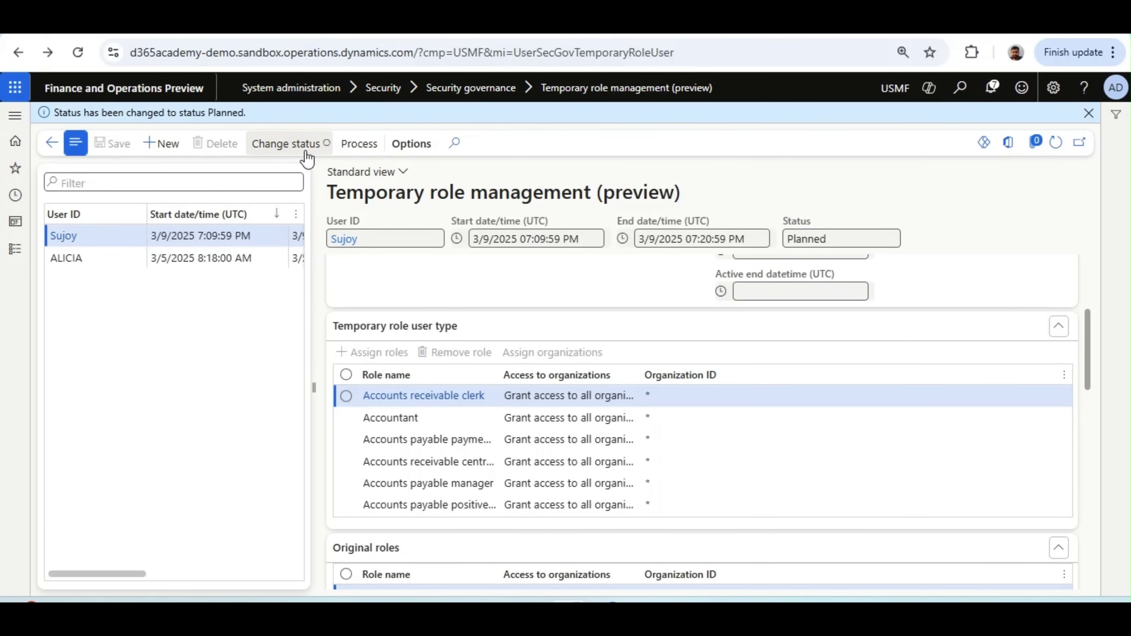
pyautogui.press('Escape')
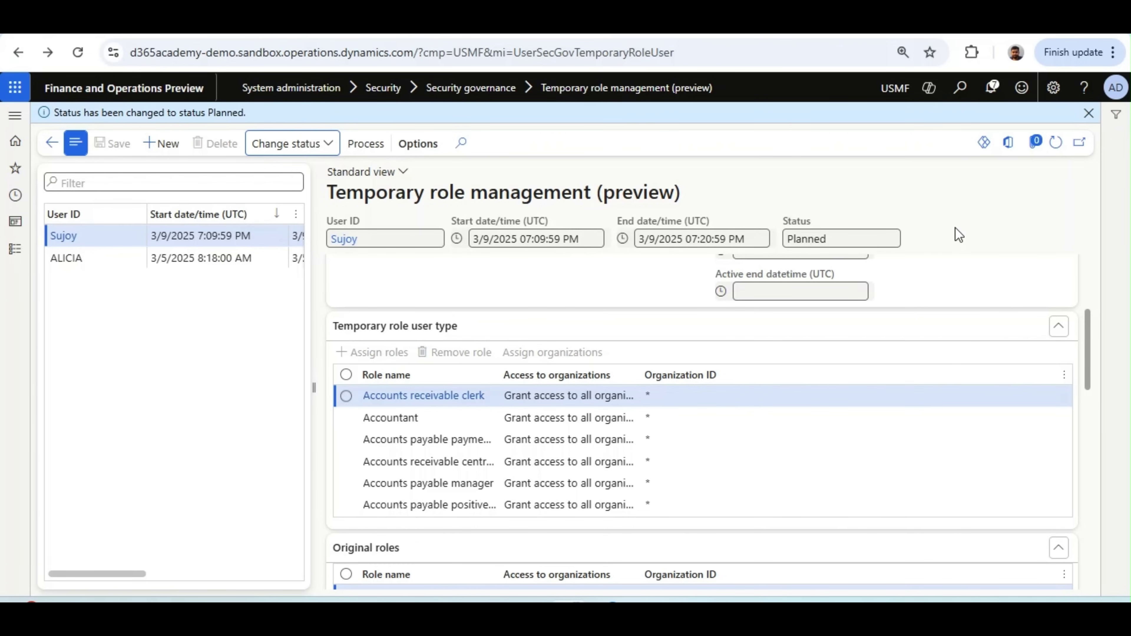
pyautogui.click(1054, 143)
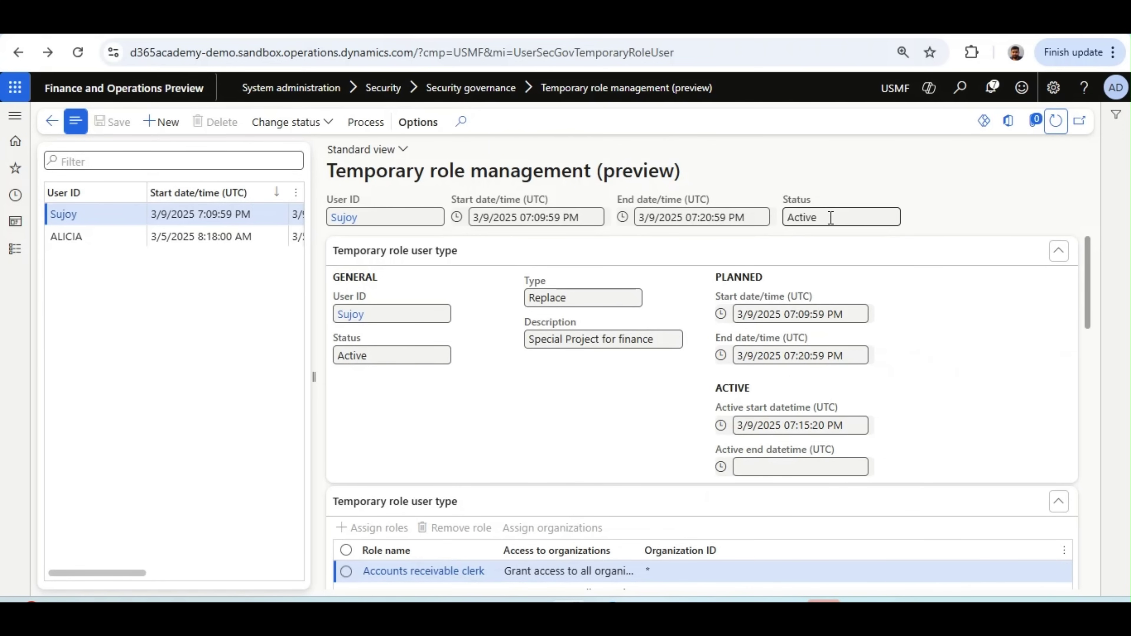
pyautogui.click(831, 218)
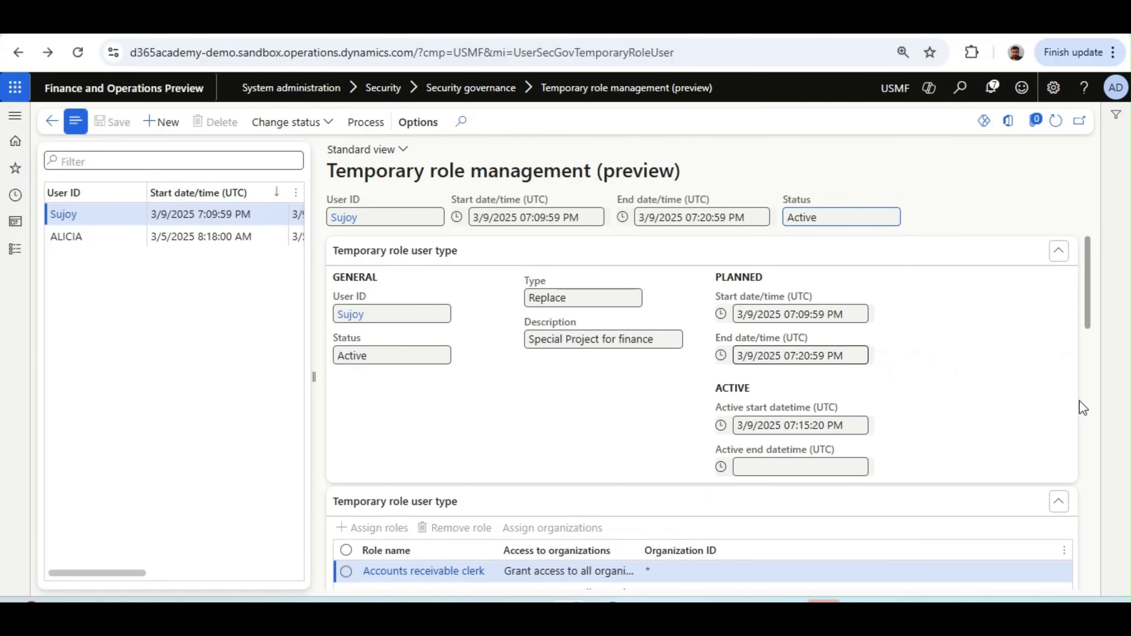
pyautogui.moveTo(1091, 302)
pyautogui.mouseDown()
pyautogui.moveTo(1091, 367)
pyautogui.moveTo(1104, 302)
pyautogui.mouseUp()
# - Open the user's details from the temporary role record and review the roles currently assigned there
pyautogui.click(347, 224)
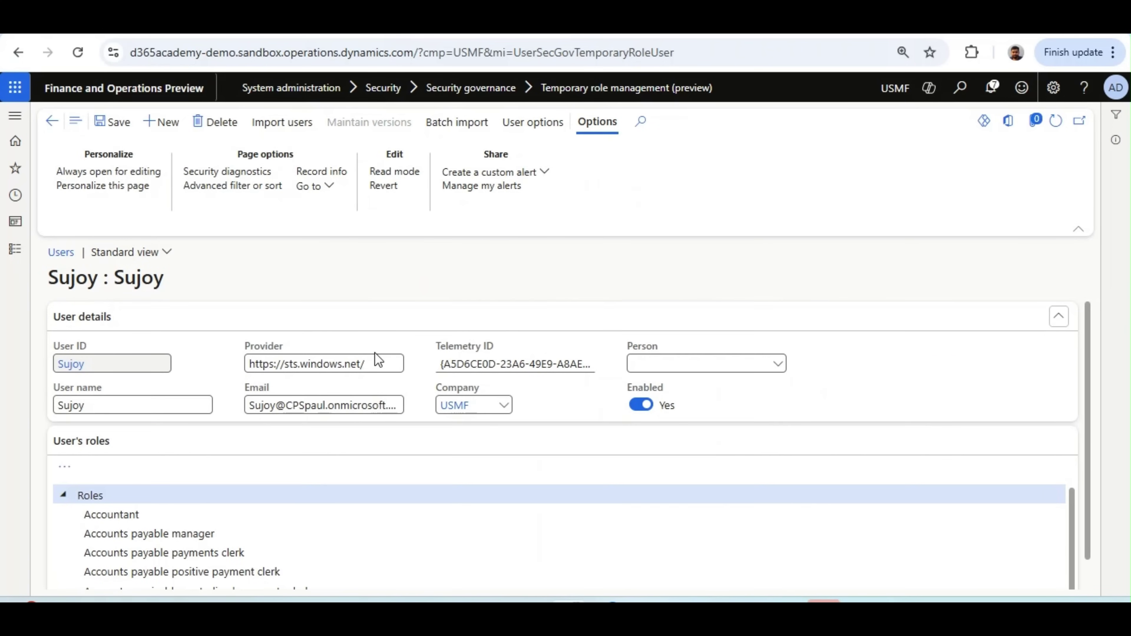
pyautogui.moveTo(1087, 341); pyautogui.dragTo(1090, 384)
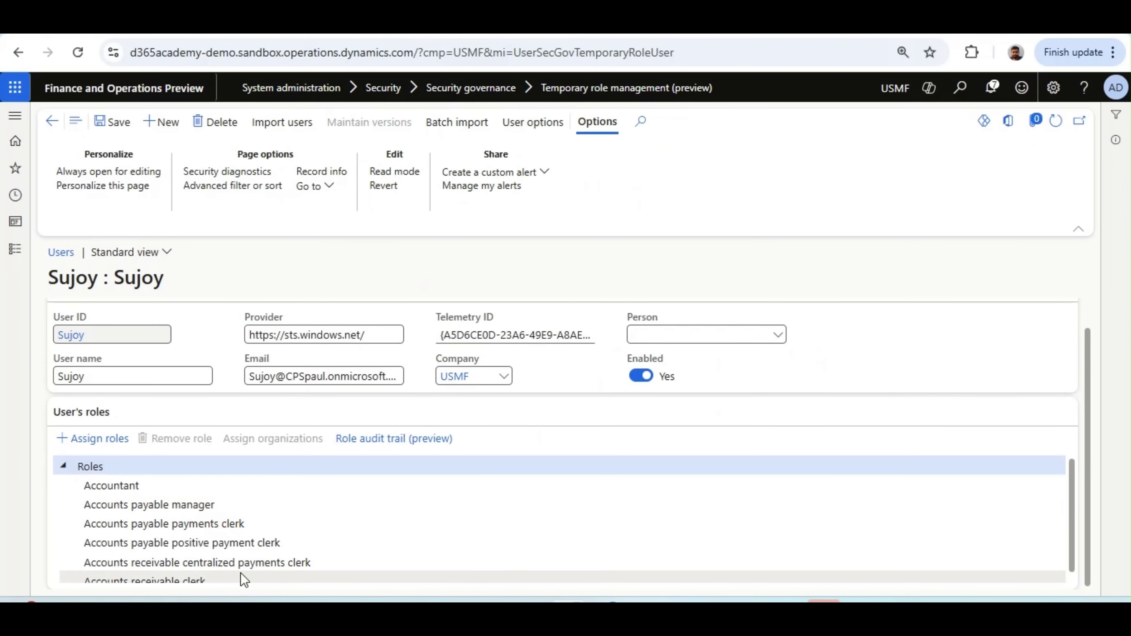
pyautogui.scroll(-1, 240, 573)
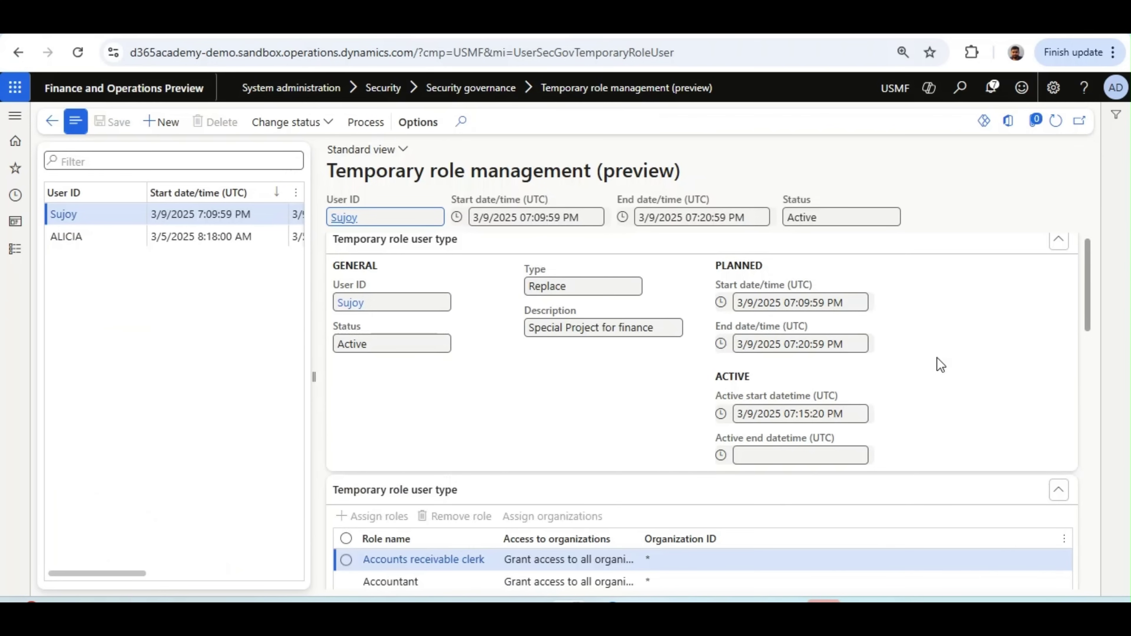
# - Widen the Role name column of the temporary roles list and compare its roles with those in the user's details
pyautogui.scroll(-5, 732, 306)
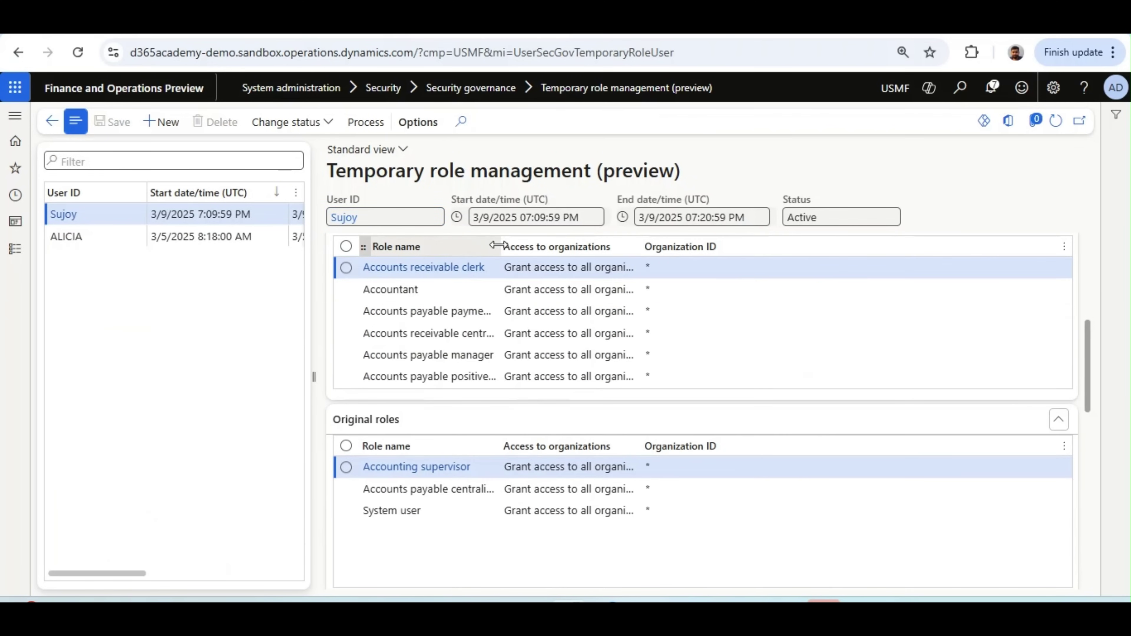
pyautogui.moveTo(498, 245)
pyautogui.mouseDown()
pyautogui.moveTo(544, 243)
pyautogui.moveTo(619, 264)
pyautogui.mouseUp()
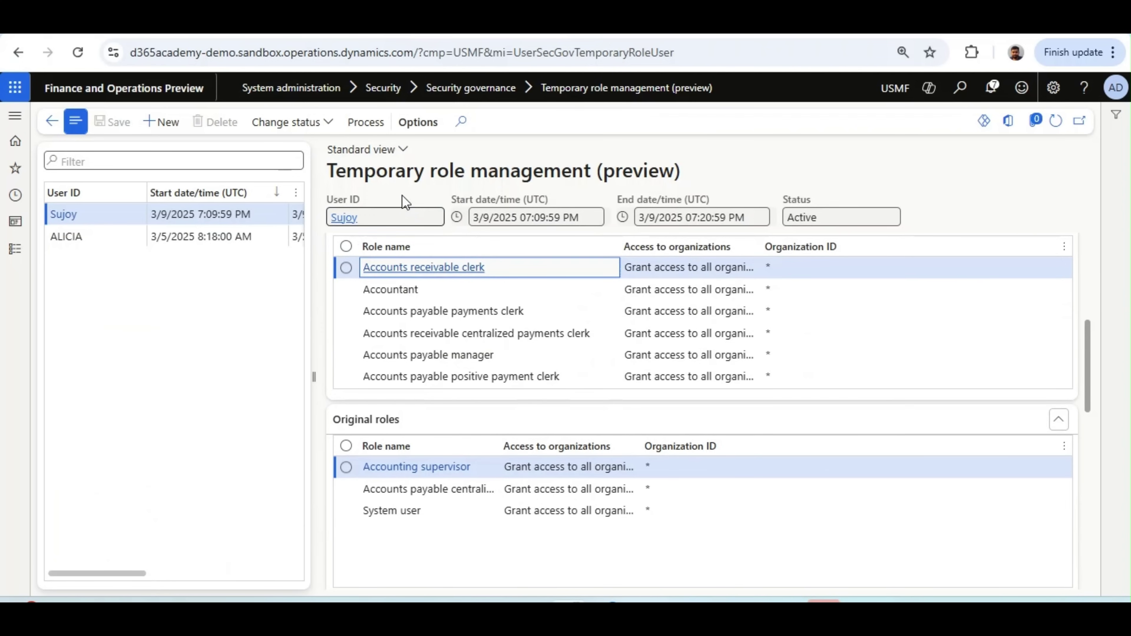
pyautogui.click(350, 222)
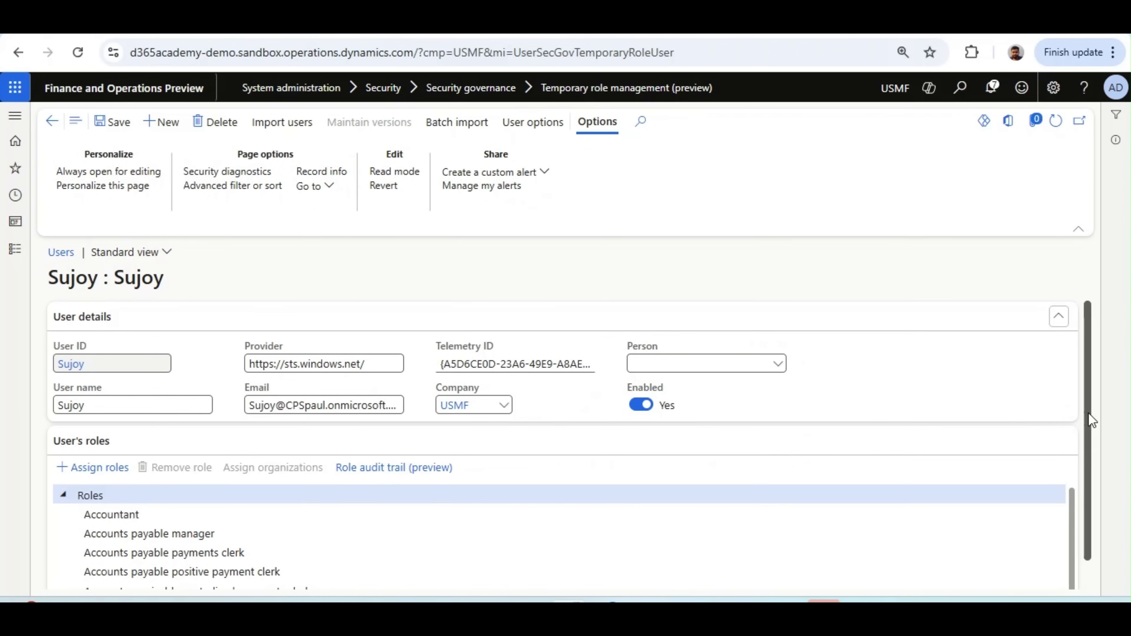
pyautogui.moveTo(1089, 413); pyautogui.dragTo(1092, 492)
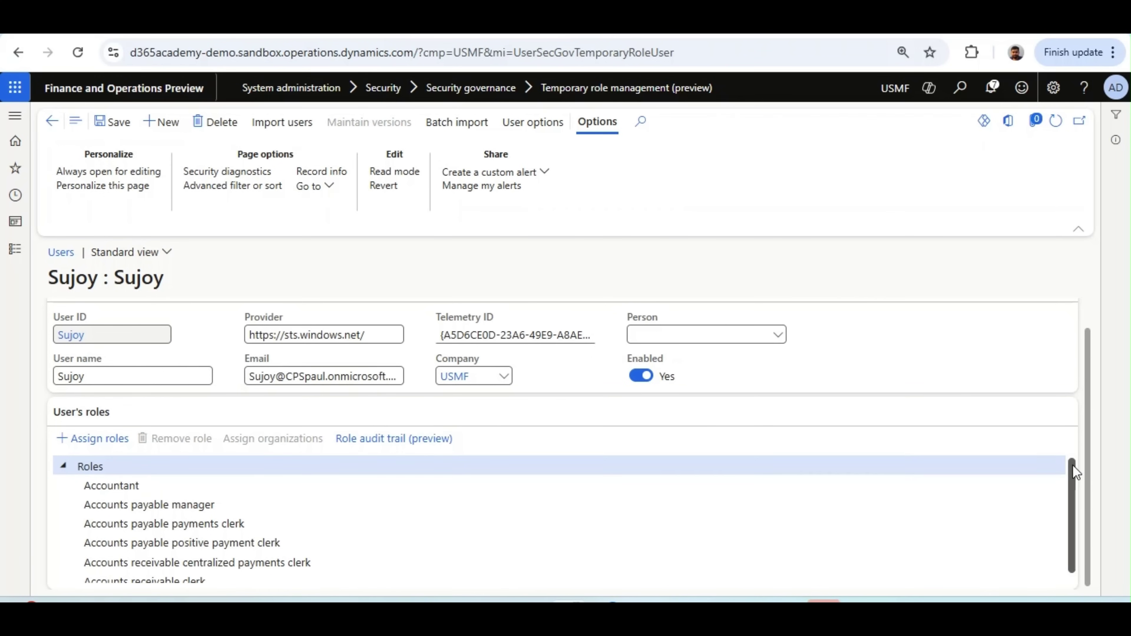
pyautogui.moveTo(1073, 471); pyautogui.dragTo(1073, 496)
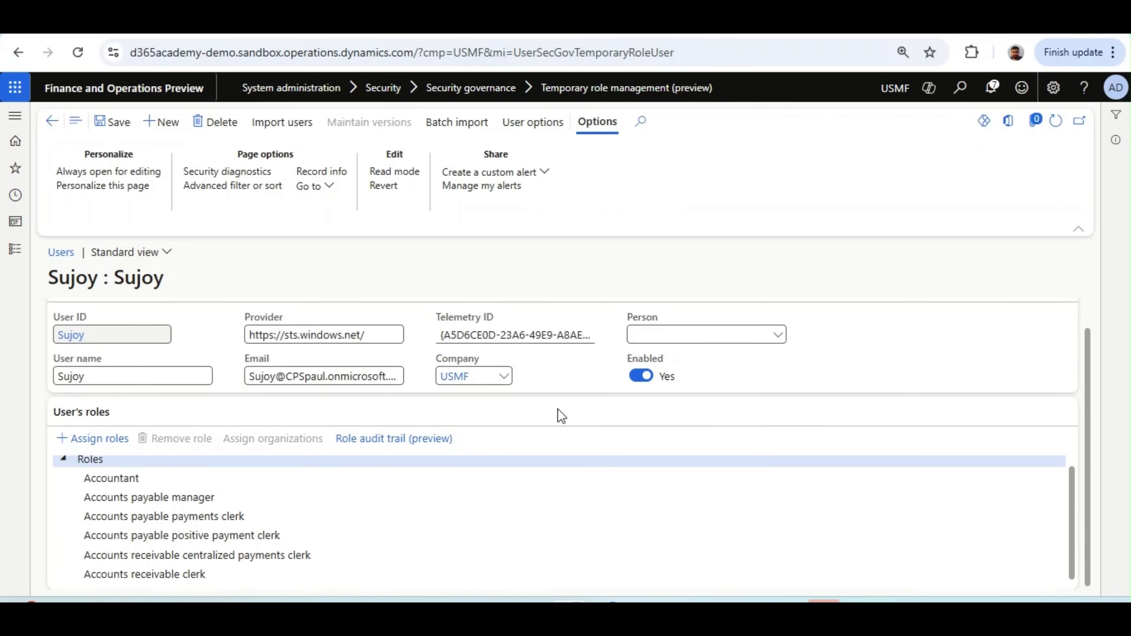
pyautogui.click(53, 126)
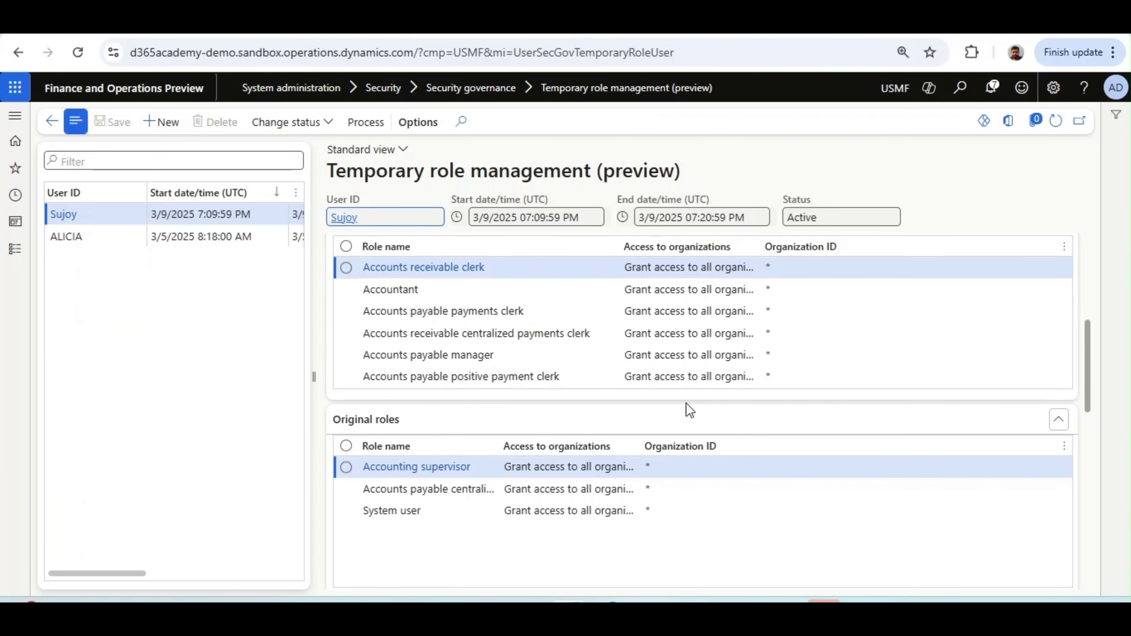
# - Refresh the temporary role record again and check its status and active end date/time
pyautogui.scroll(2, 1093, 356)
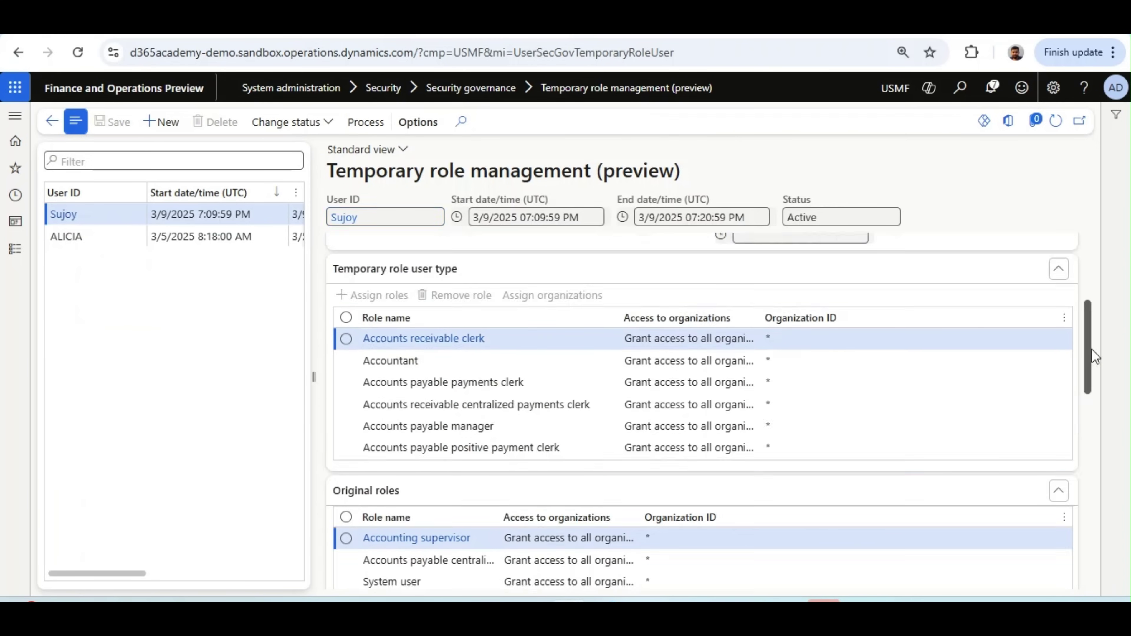
pyautogui.scroll(5, 1092, 349)
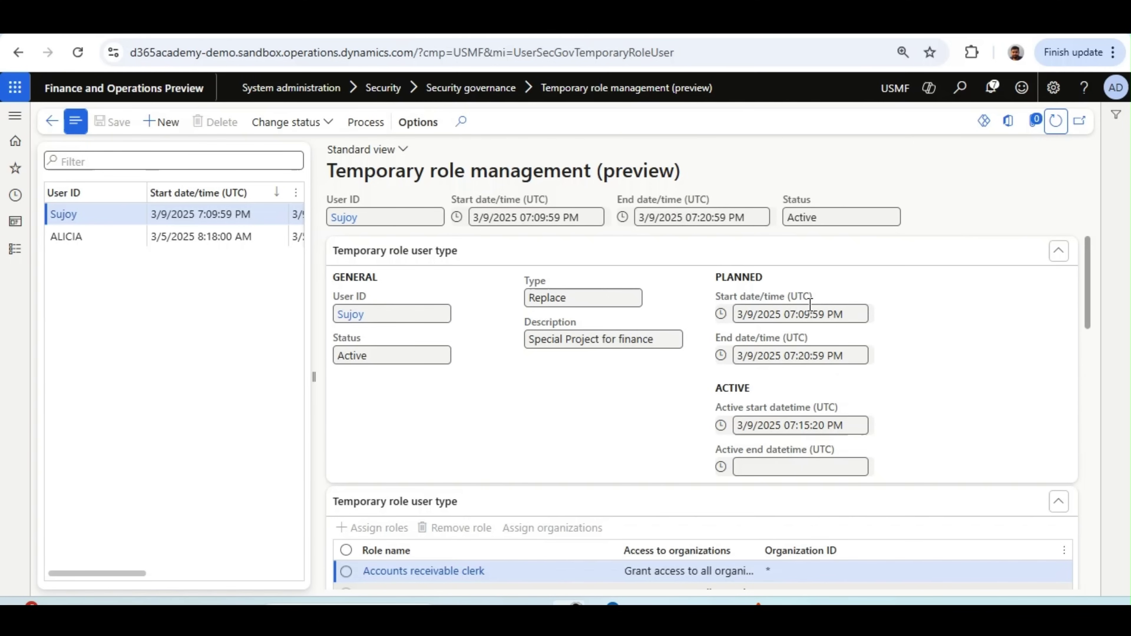
pyautogui.click(1056, 121)
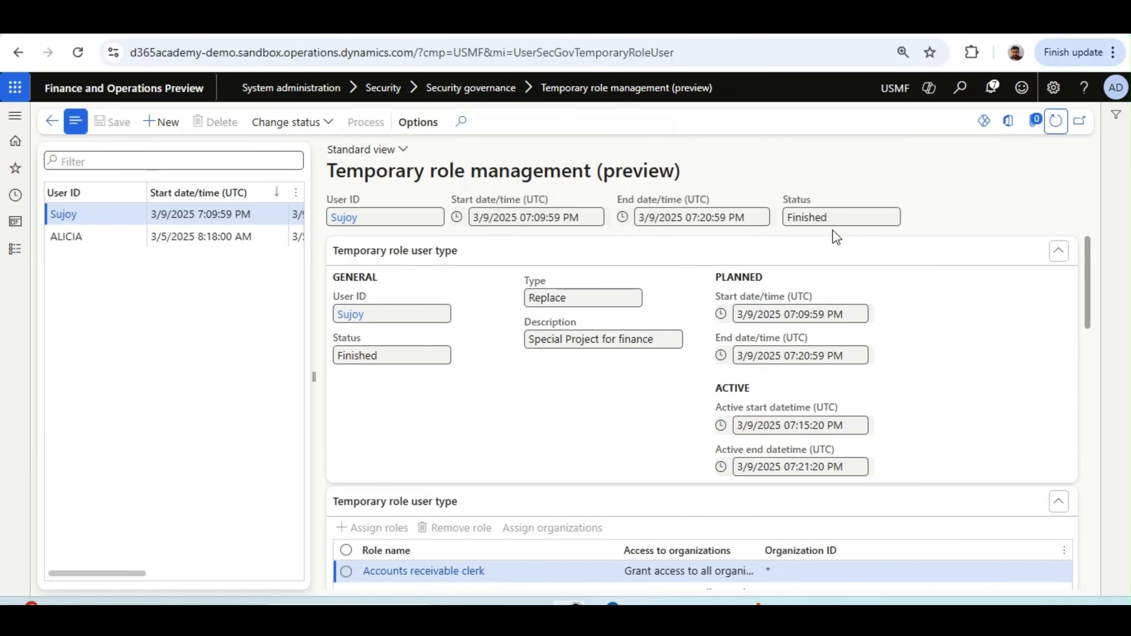
# - Check the temporary role record's status and its planned and active end date/times, and review its original roles
pyautogui.click(835, 219)
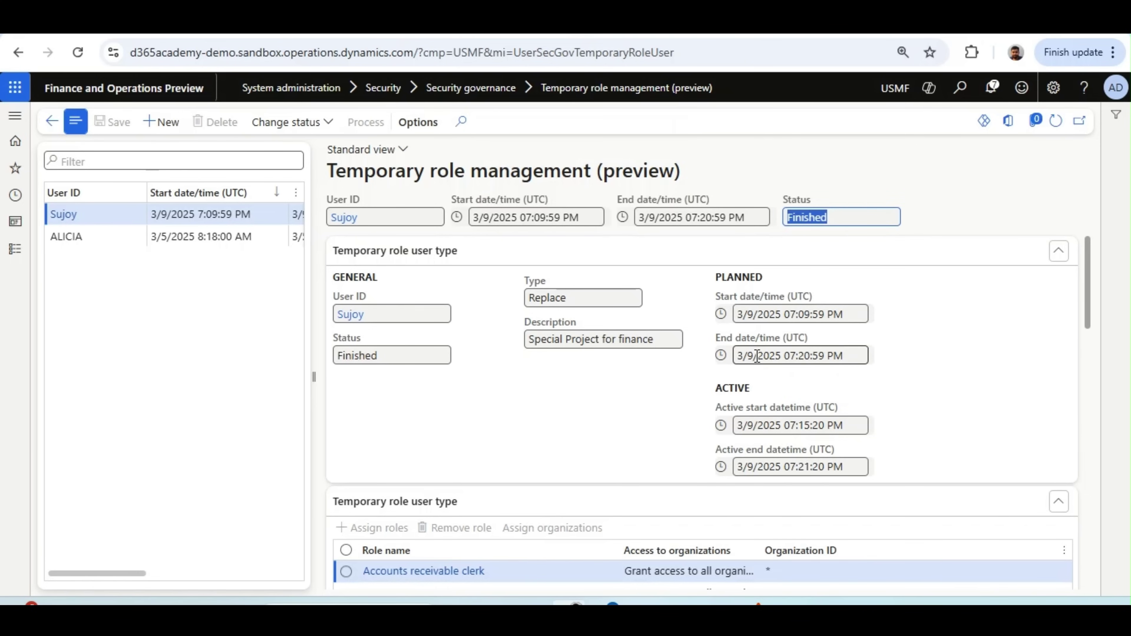
pyautogui.click(845, 356)
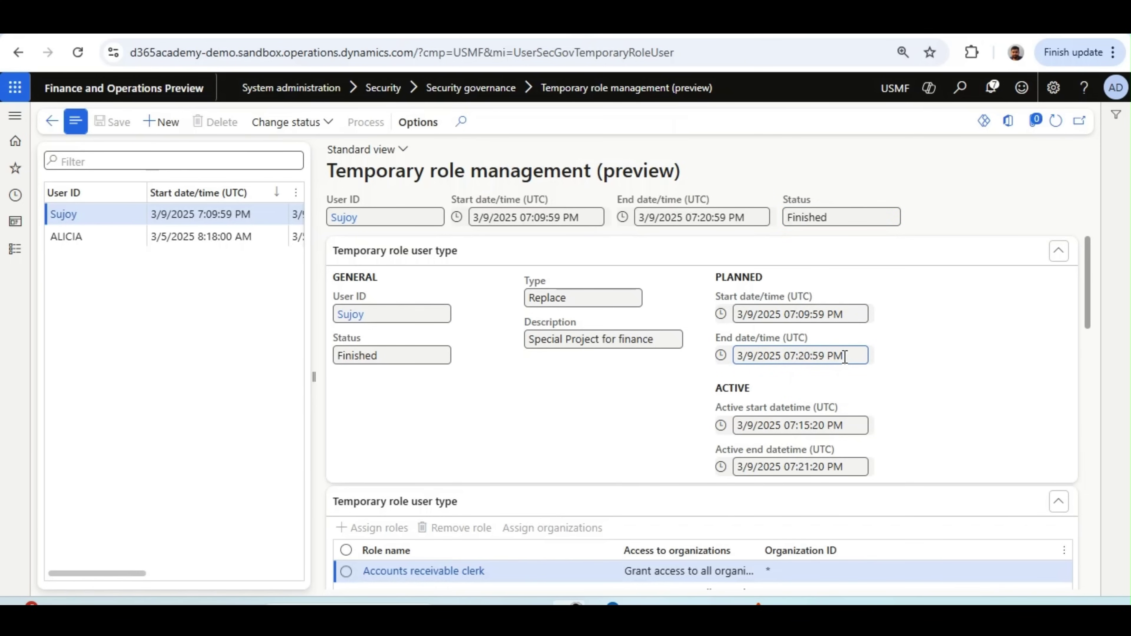
pyautogui.moveTo(1086, 295); pyautogui.dragTo(1083, 347)
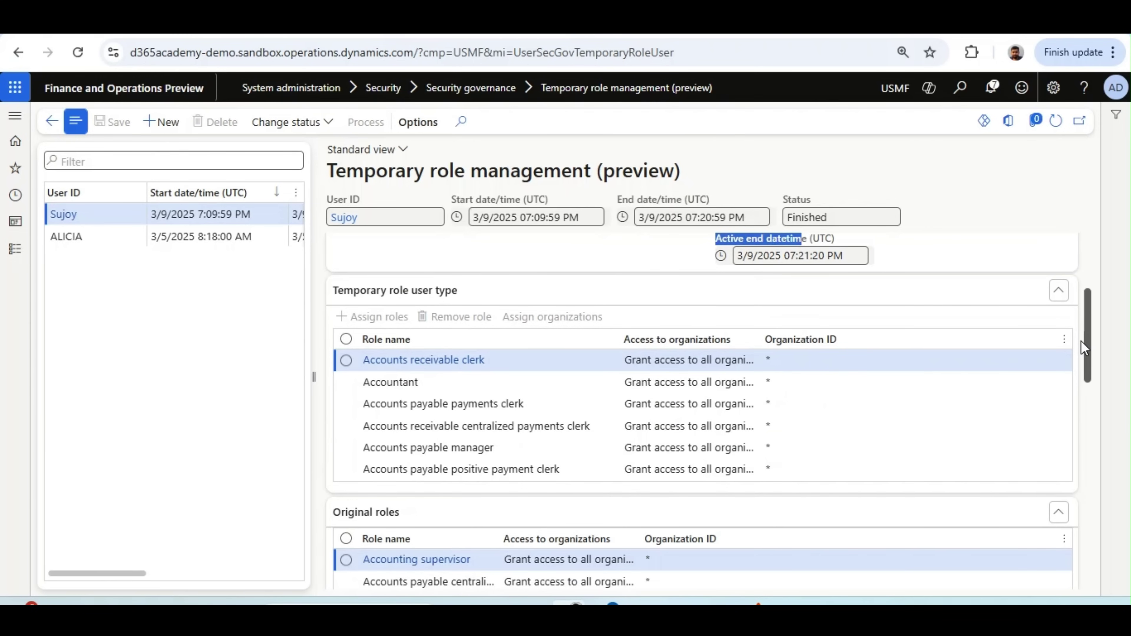
pyautogui.scroll(-2, 555, 511)
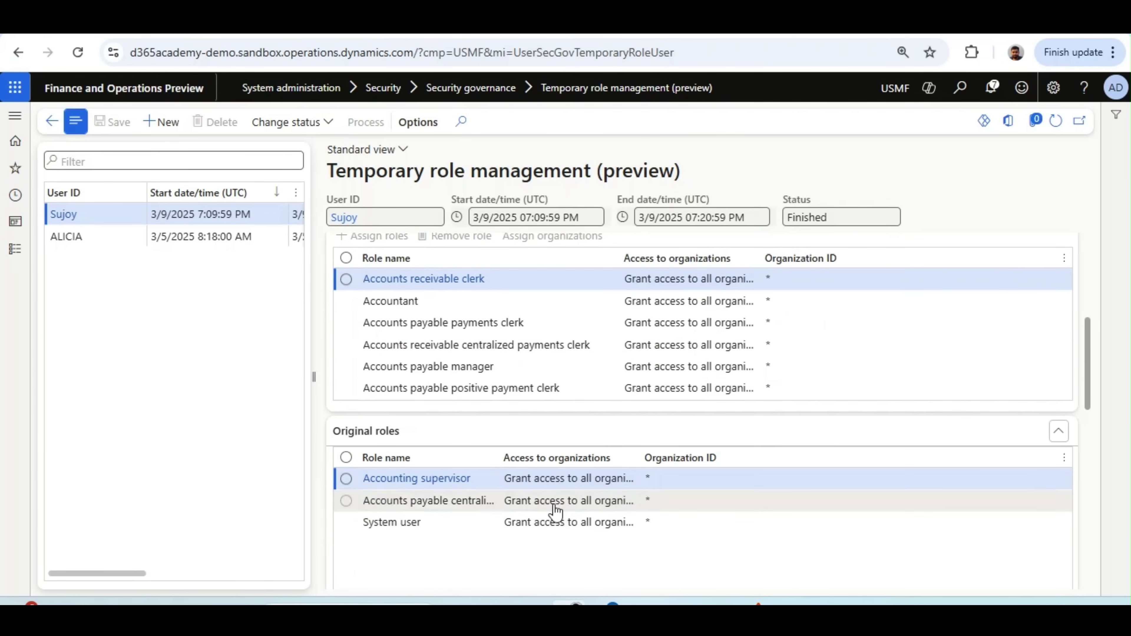
# - Refresh the record, check the roles now assigned in the user's details, and return to the temporary role record
pyautogui.click(1054, 126)
pyautogui.click(346, 220)
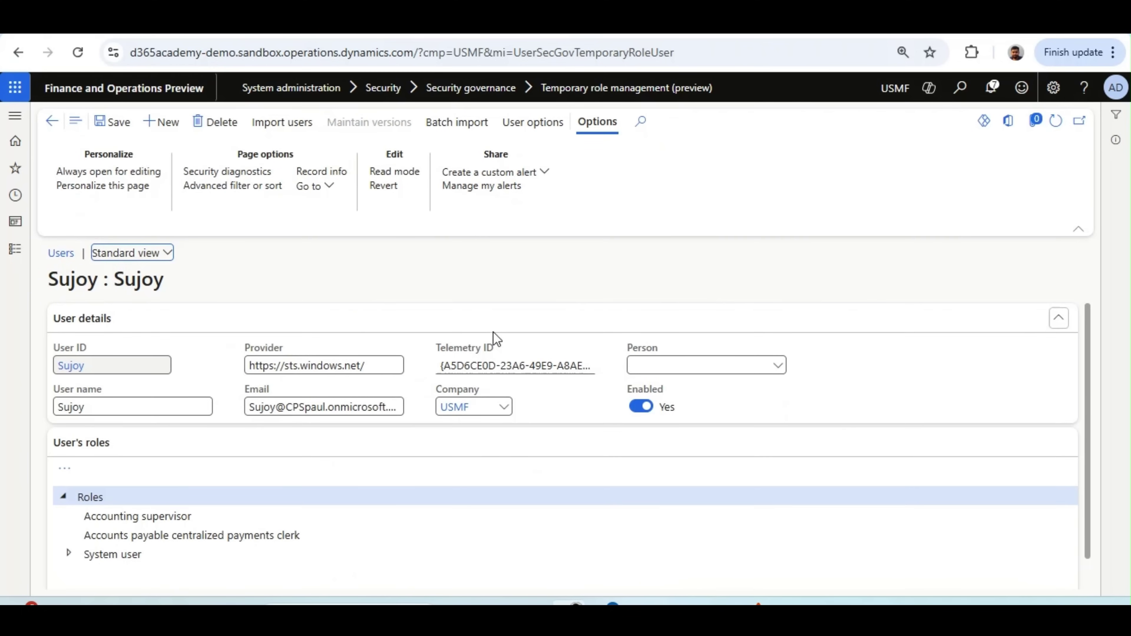
pyautogui.click(153, 515)
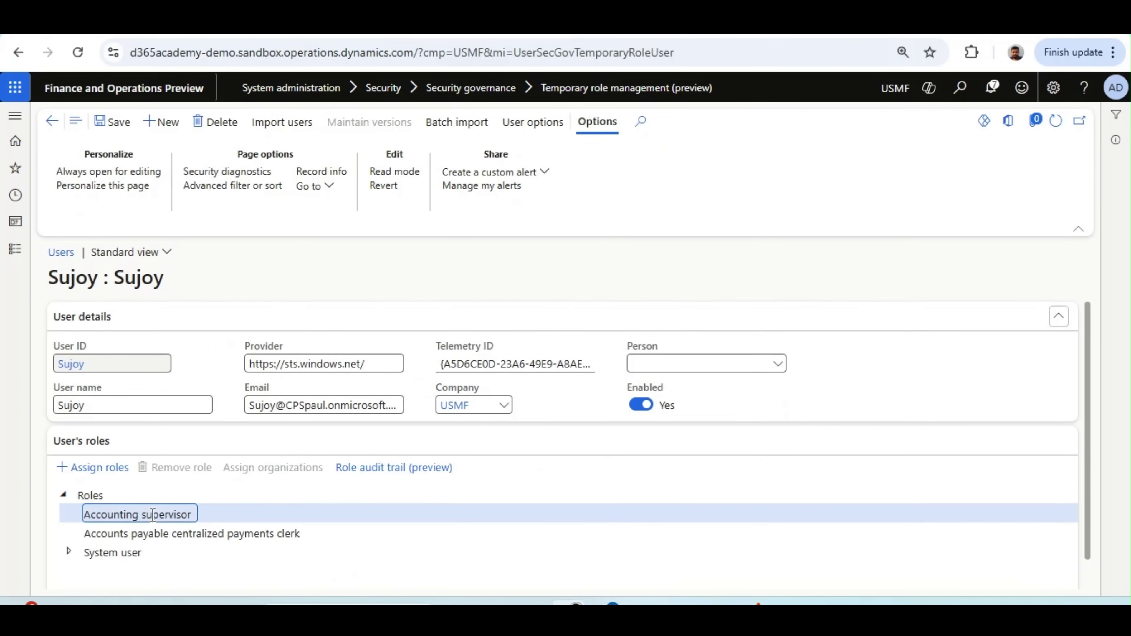
pyautogui.click(147, 535)
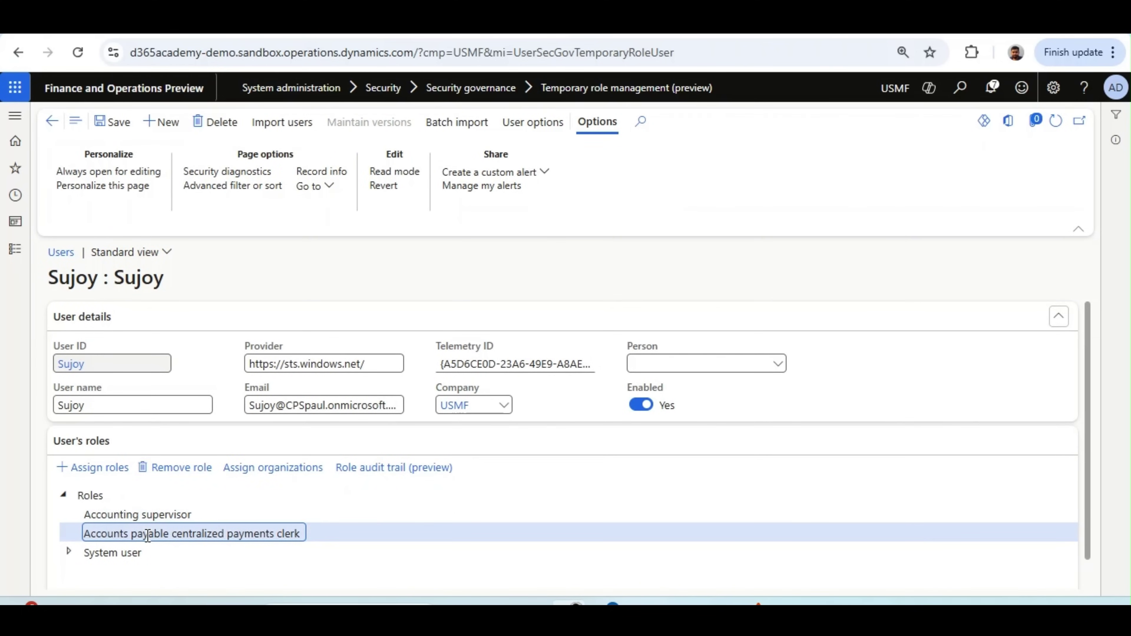
pyautogui.click(46, 126)
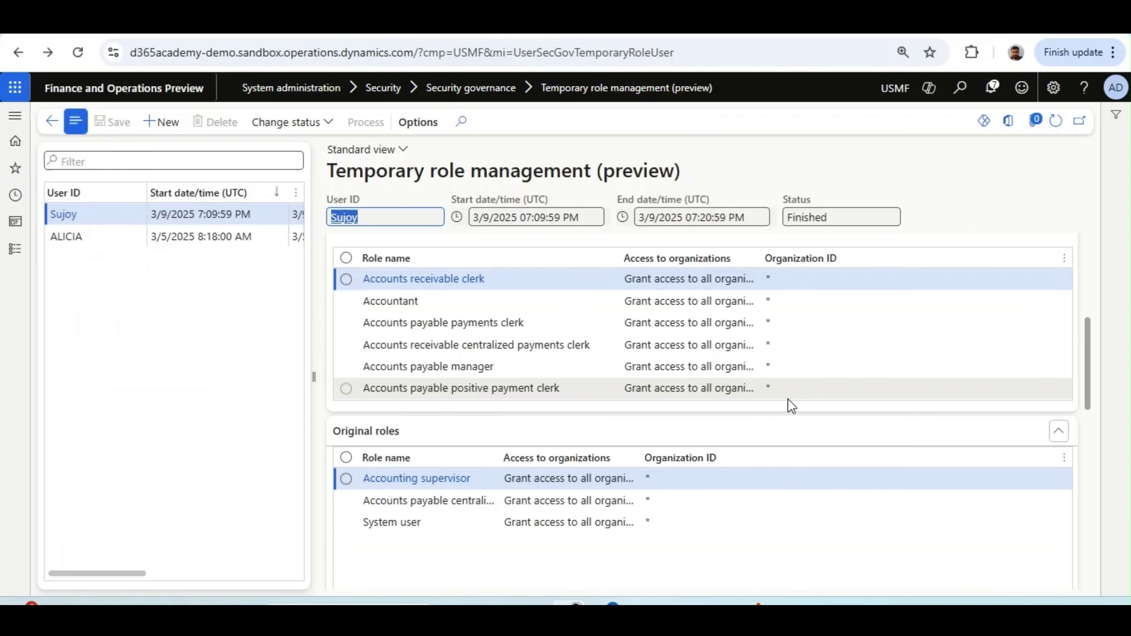
# - Compare the temporary roles with the original roles listed on the finished record
pyautogui.moveTo(1089, 373); pyautogui.dragTo(1088, 354)
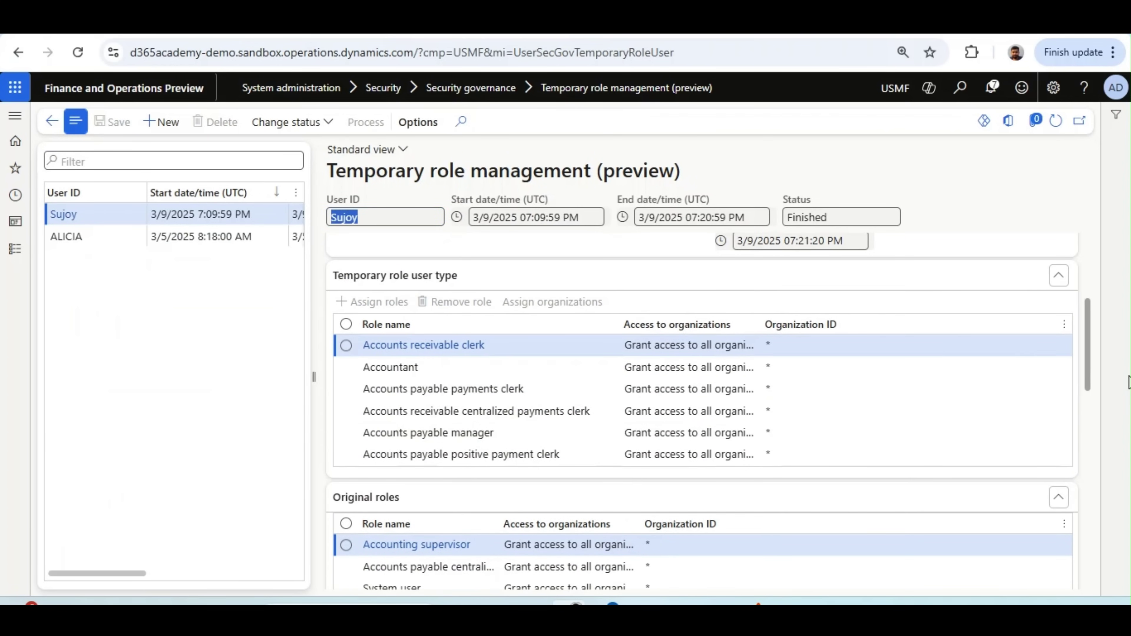
pyautogui.scroll(-3, 1093, 348)
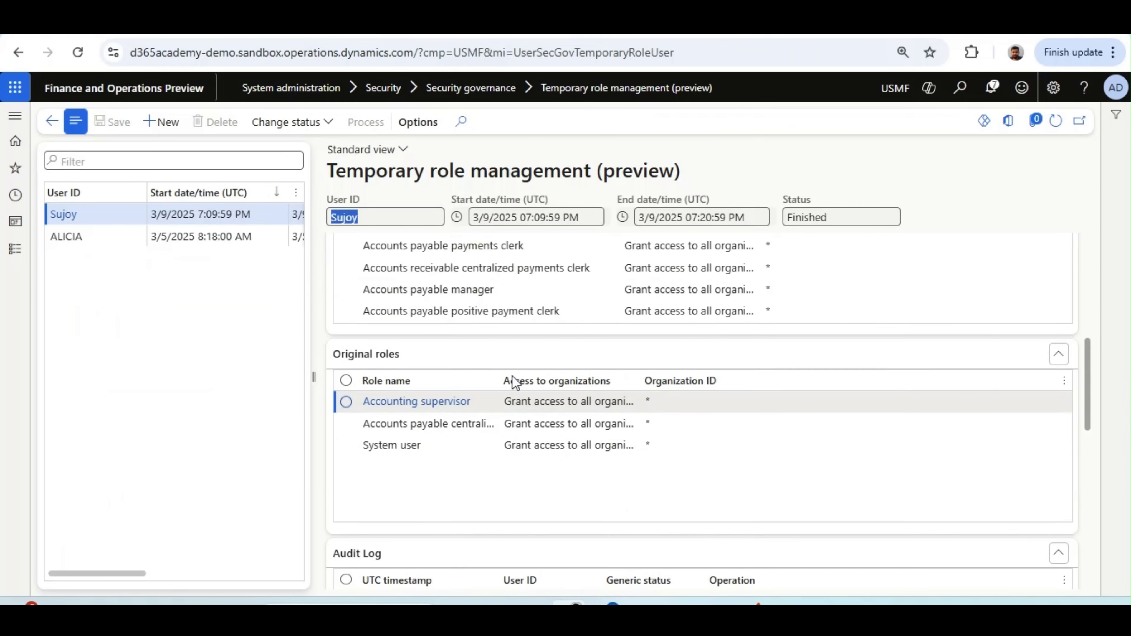
pyautogui.click(525, 404)
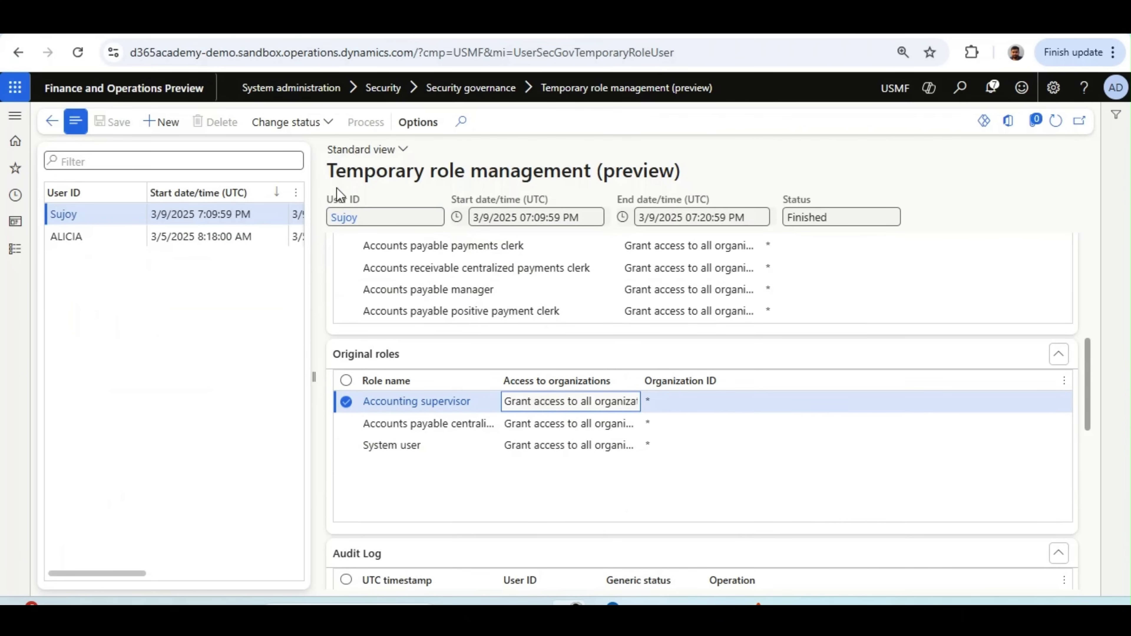
pyautogui.doubleClick(339, 170)
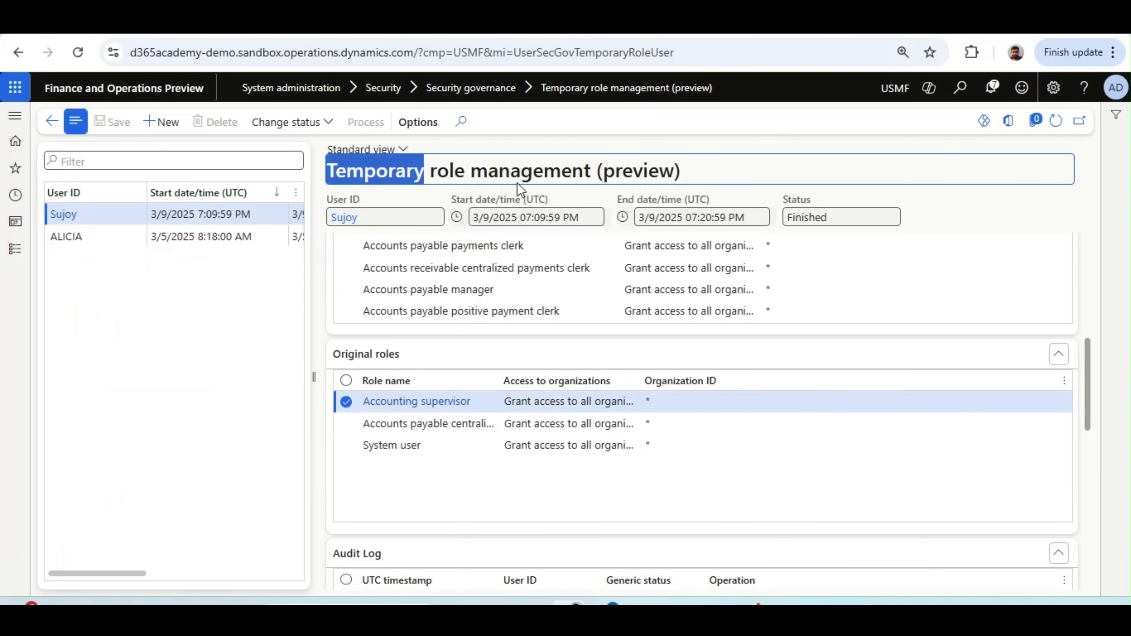
pyautogui.moveTo(518, 189); pyautogui.dragTo(591, 167)
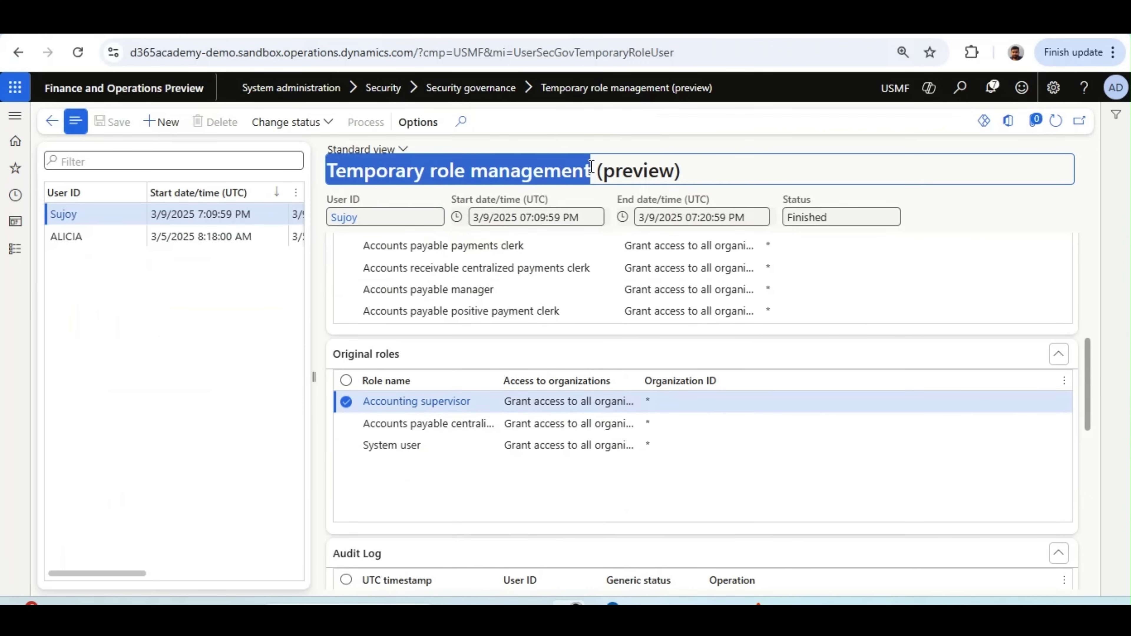
# - Create a new temporary role record and select the fourth user in the User ID lookup
pyautogui.hotkey('alt', 'n')
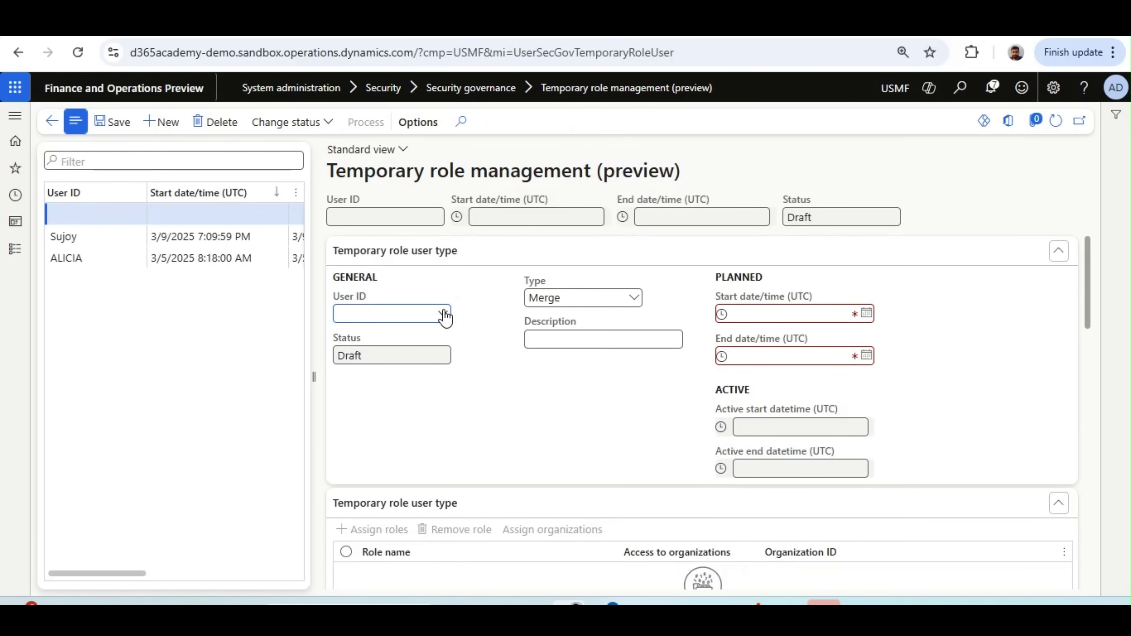
pyautogui.click(443, 314)
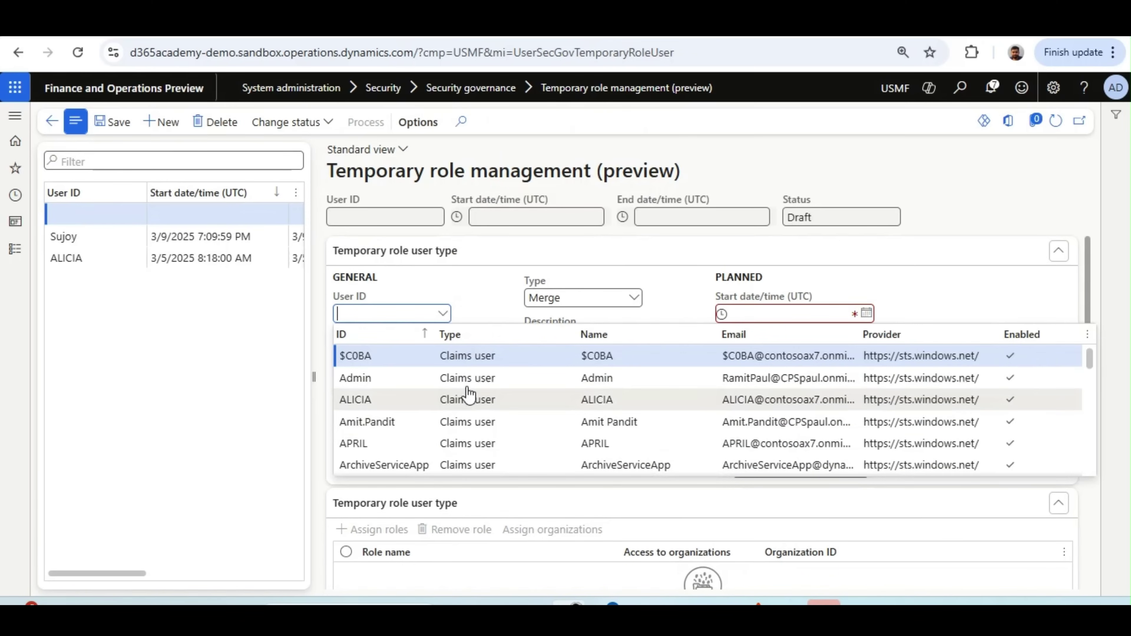
pyautogui.click(454, 423)
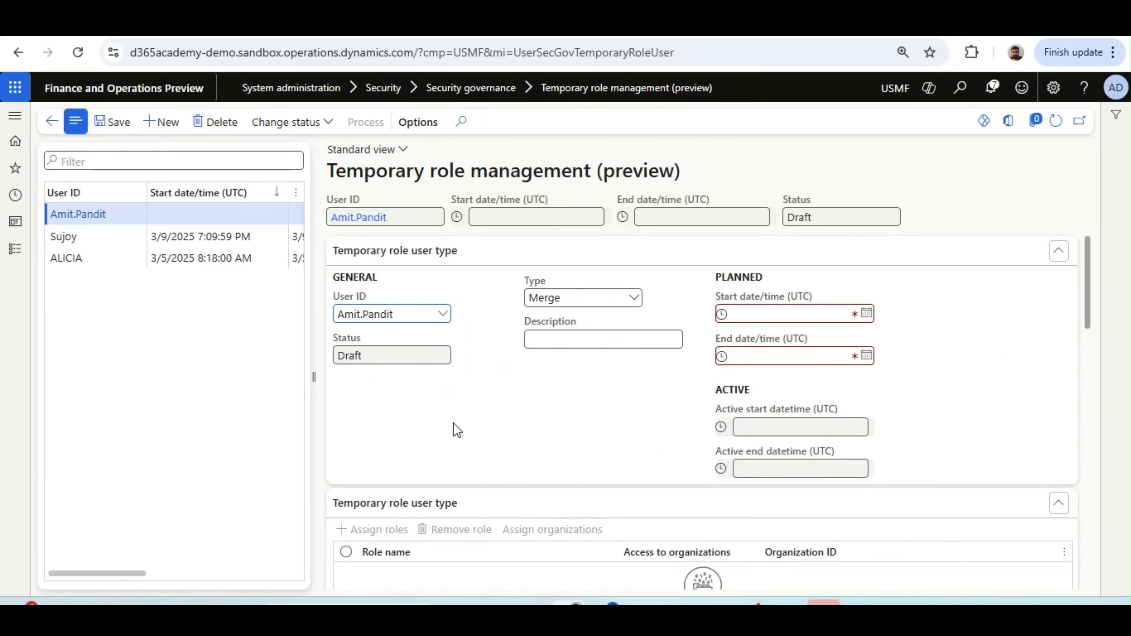
# - Set the planned start to 3/9/2025 07:25:59 PM and the planned end to 3/9/2025 07:35:59 PM
pyautogui.click(866, 313)
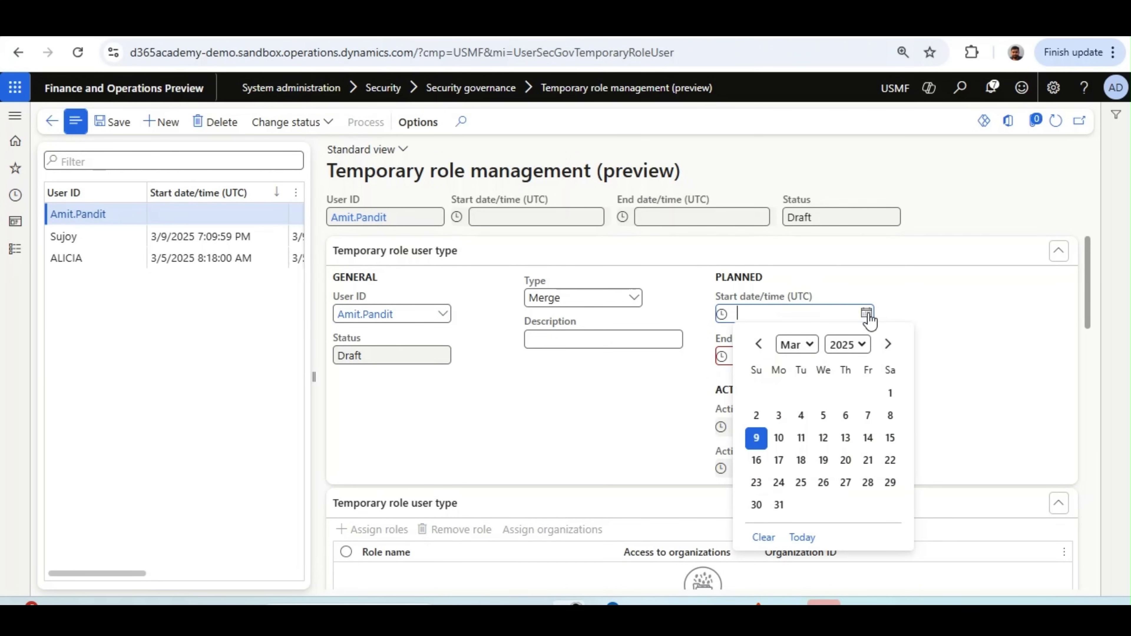
pyautogui.click(757, 438)
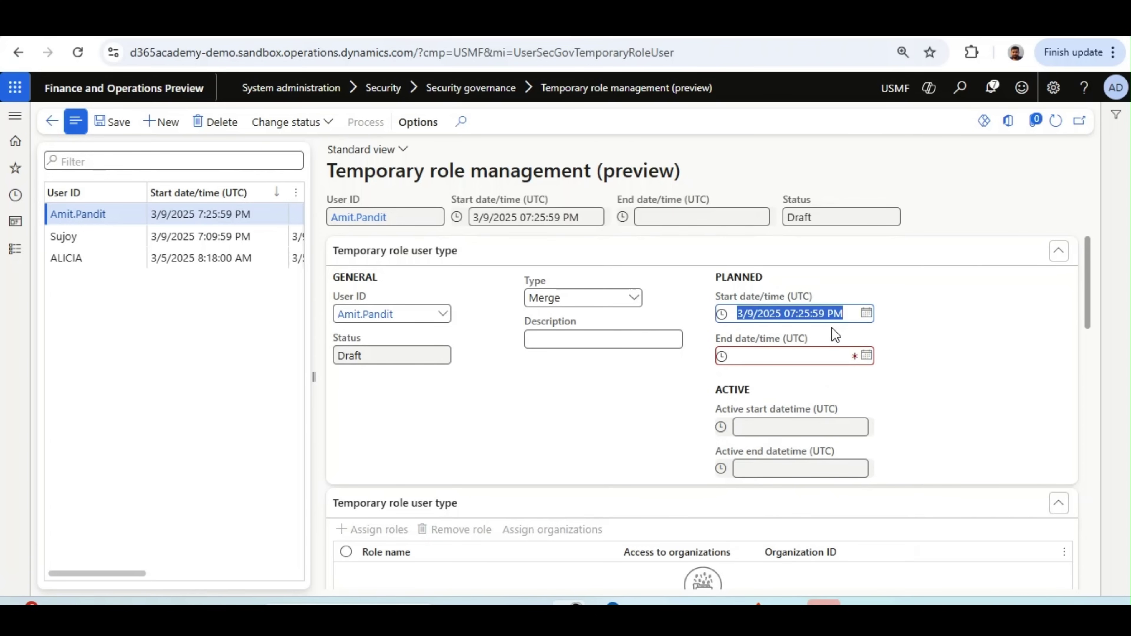
pyautogui.click(803, 353)
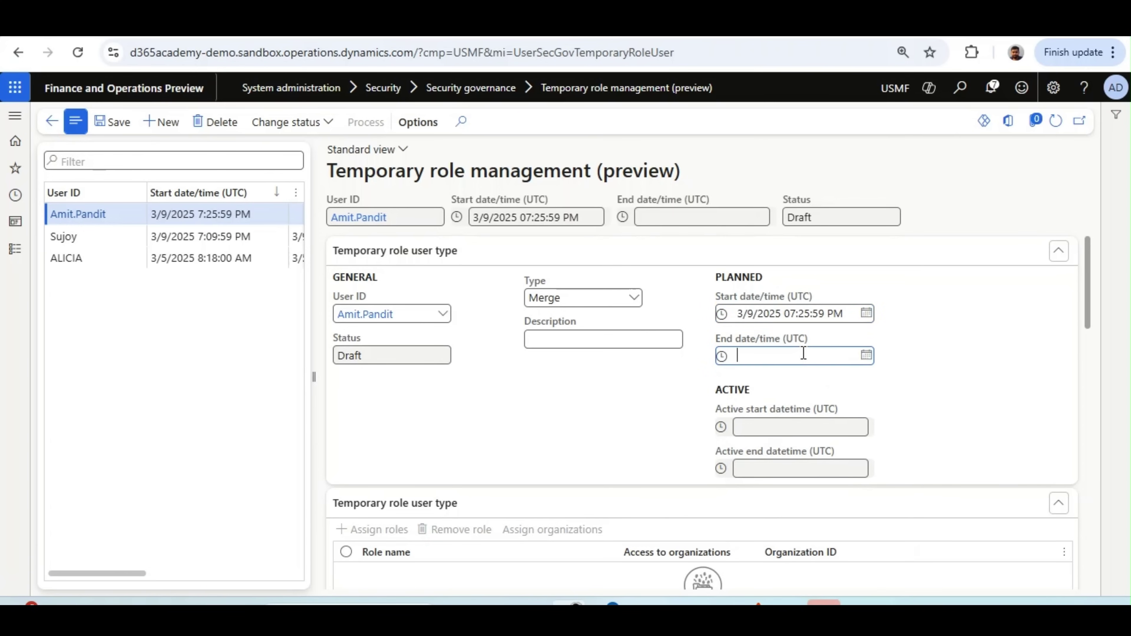
pyautogui.write('3/9/2025 07:25:59 PM')
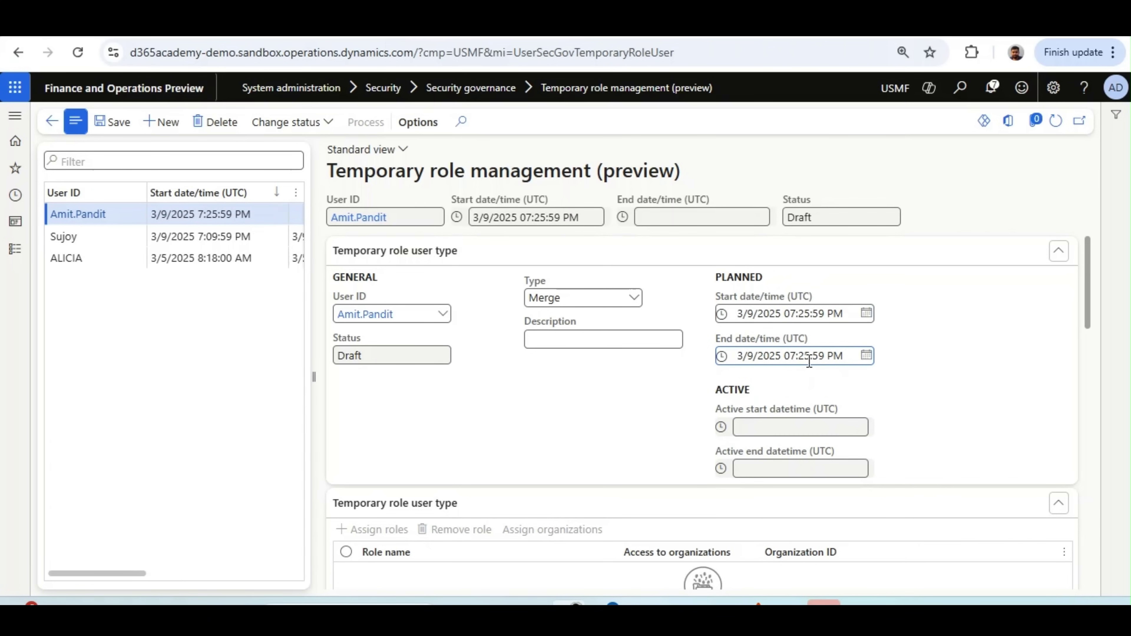
pyautogui.press('BackSpace')
pyautogui.press('BackSpace')
pyautogui.write('35')
# - Enter the description "Paternity Leave" and set the temporary role type to Replace
pyautogui.click(618, 338)
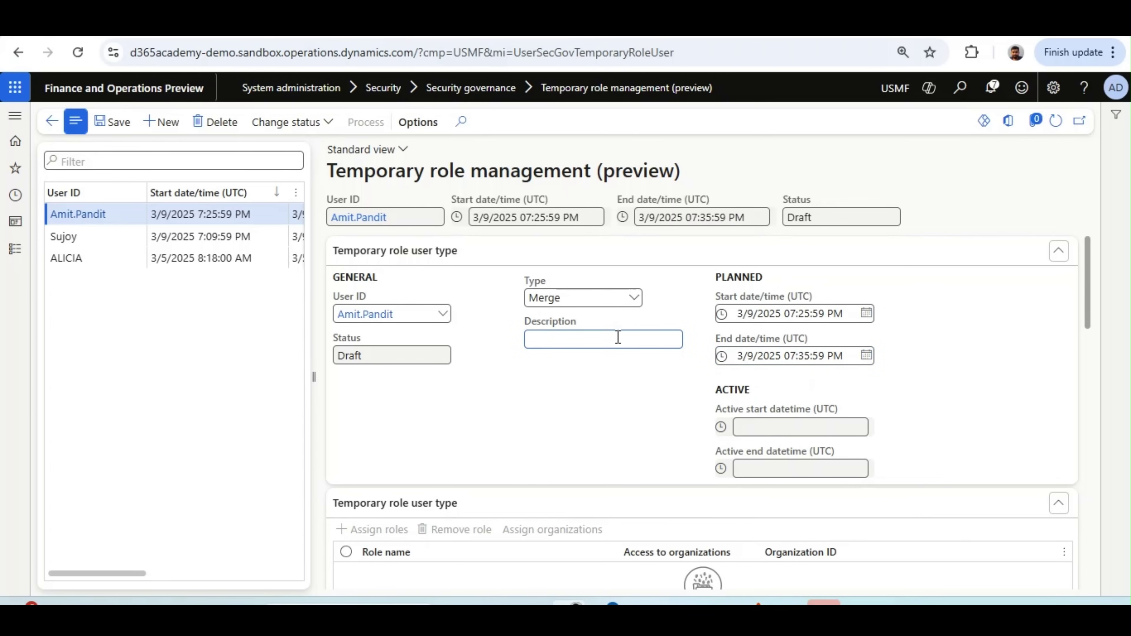
pyautogui.write('Paternity Leave')
pyautogui.click(560, 293)
pyautogui.click(558, 331)
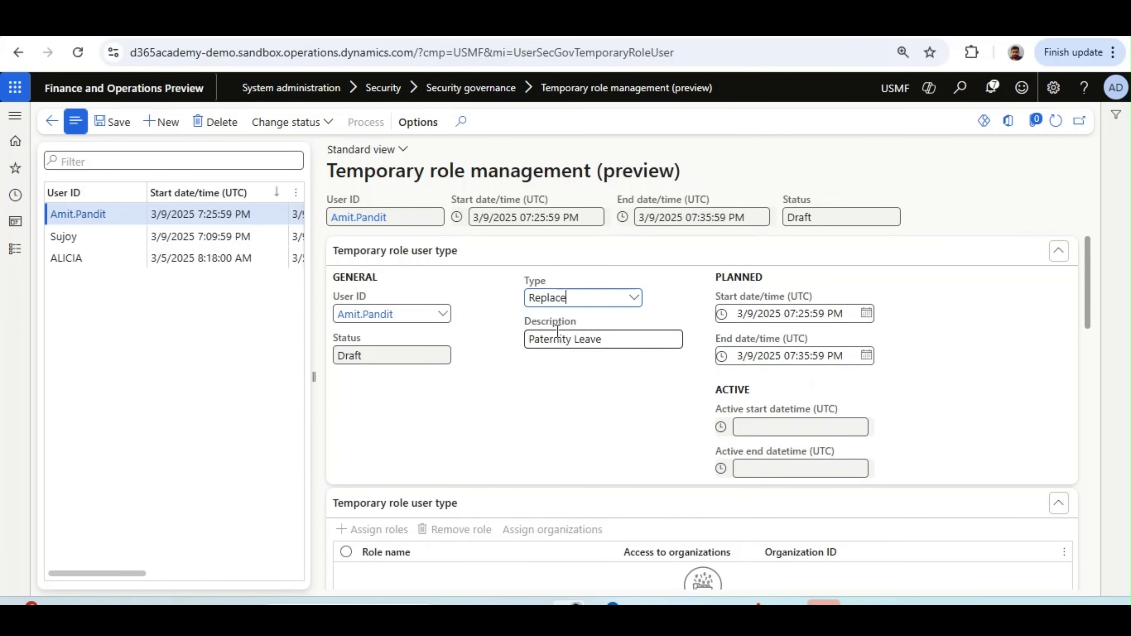
# - Review the user's original roles and assign System user as the only temporary role
pyautogui.moveTo(1087, 308); pyautogui.dragTo(1088, 378)
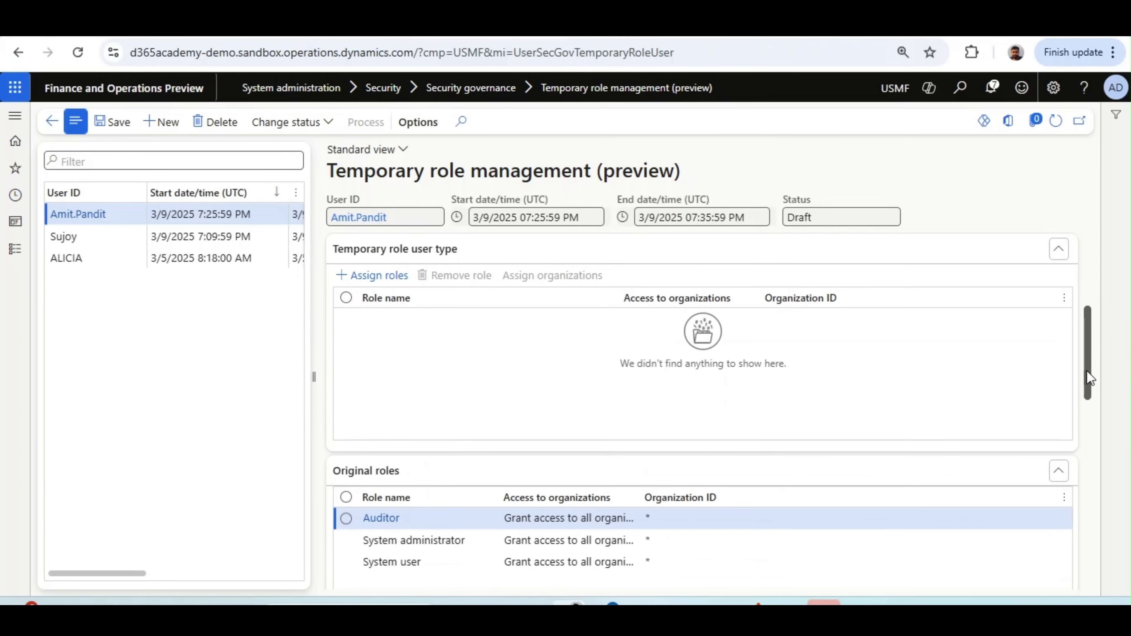
pyautogui.moveTo(1088, 378)
pyautogui.mouseDown()
pyautogui.moveTo(1088, 337)
pyautogui.moveTo(1085, 394)
pyautogui.mouseUp()
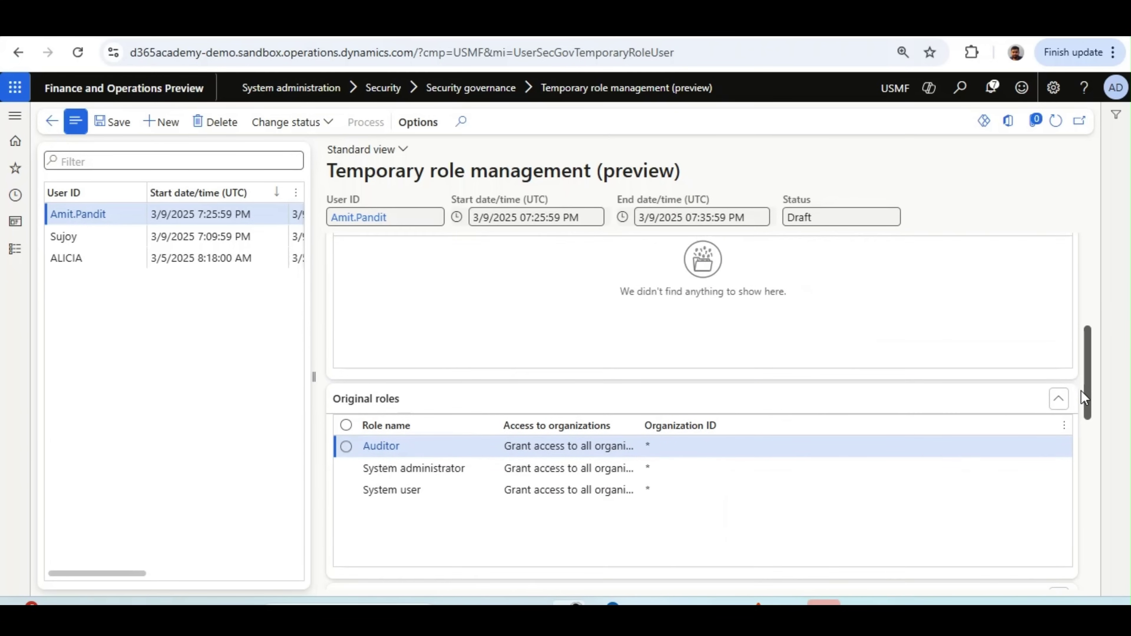
pyautogui.moveTo(1083, 394); pyautogui.dragTo(1081, 386)
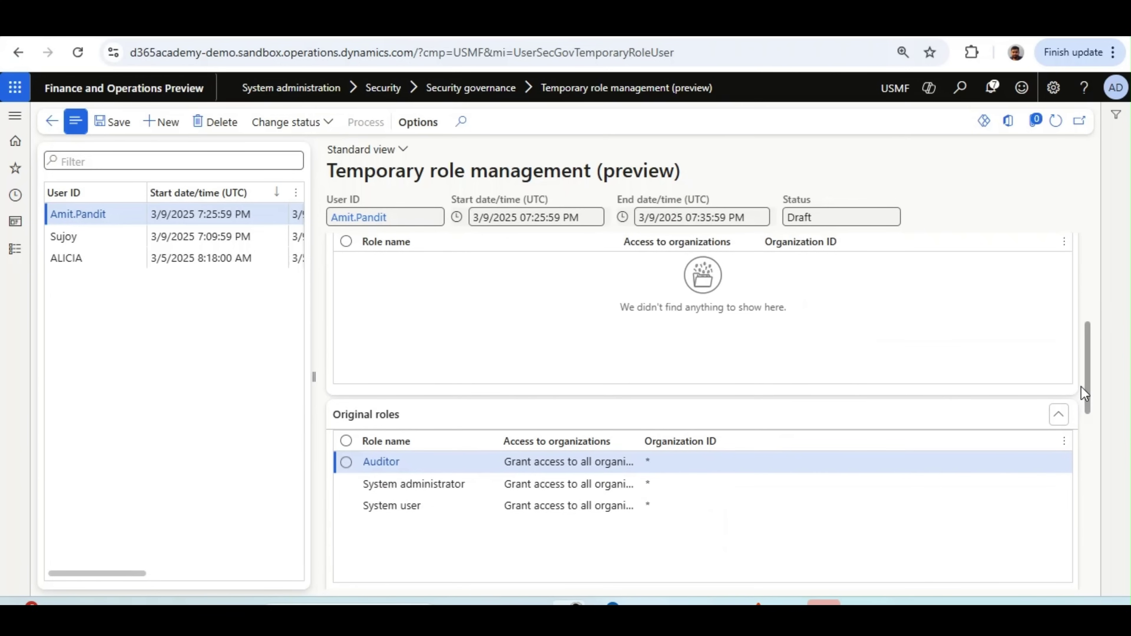
pyautogui.click(426, 508)
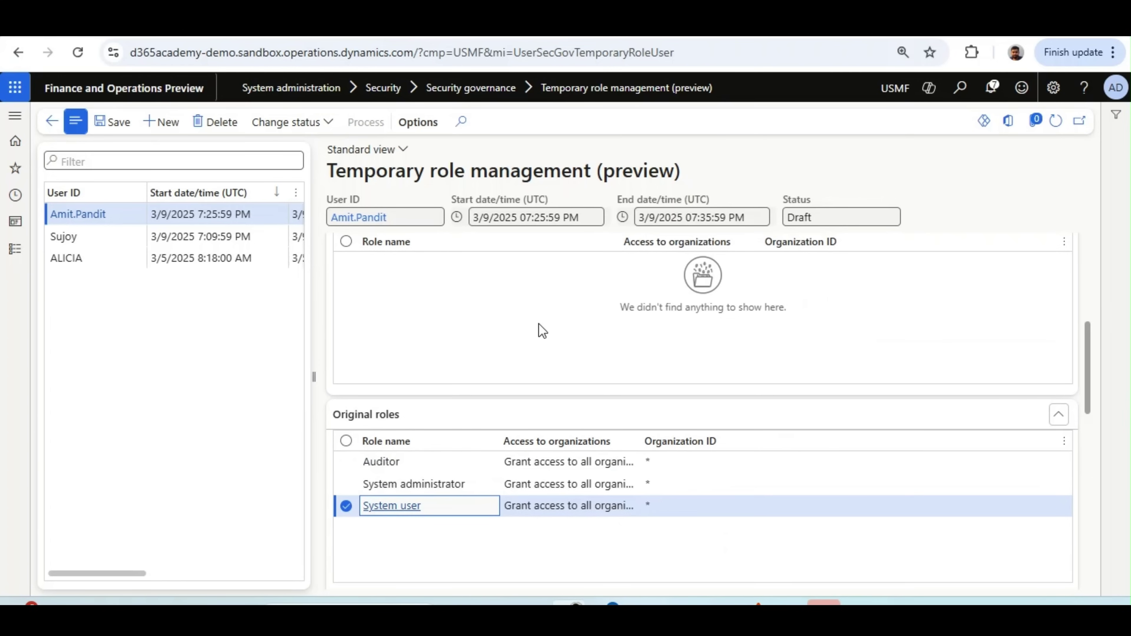
pyautogui.scroll(2, 542, 330)
pyautogui.click(365, 309)
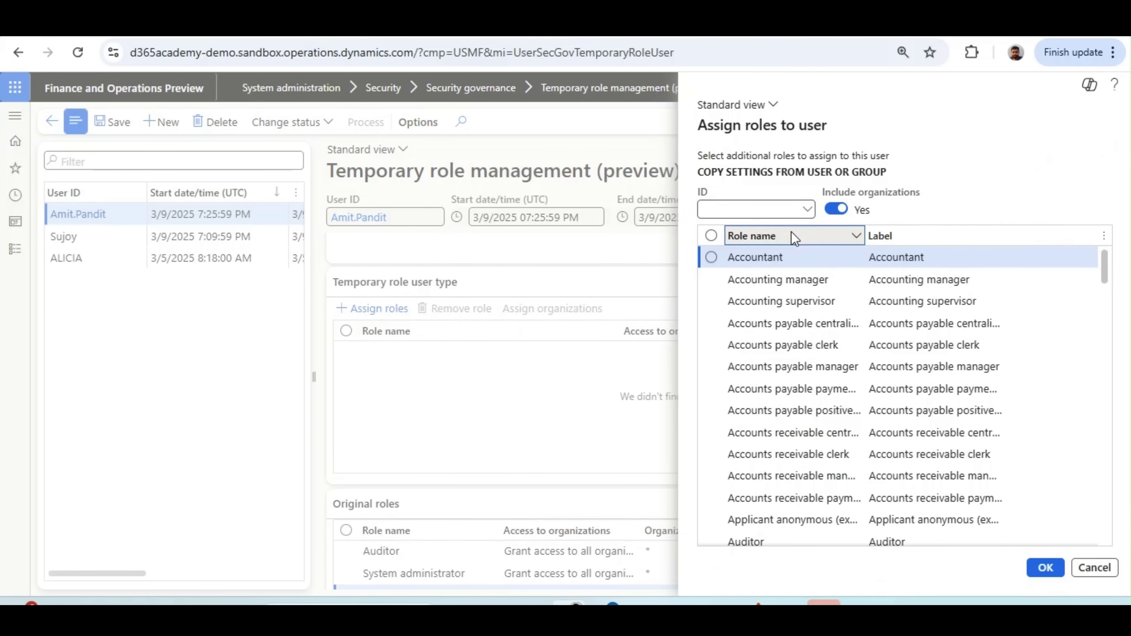
pyautogui.click(792, 236)
pyautogui.write('syste')
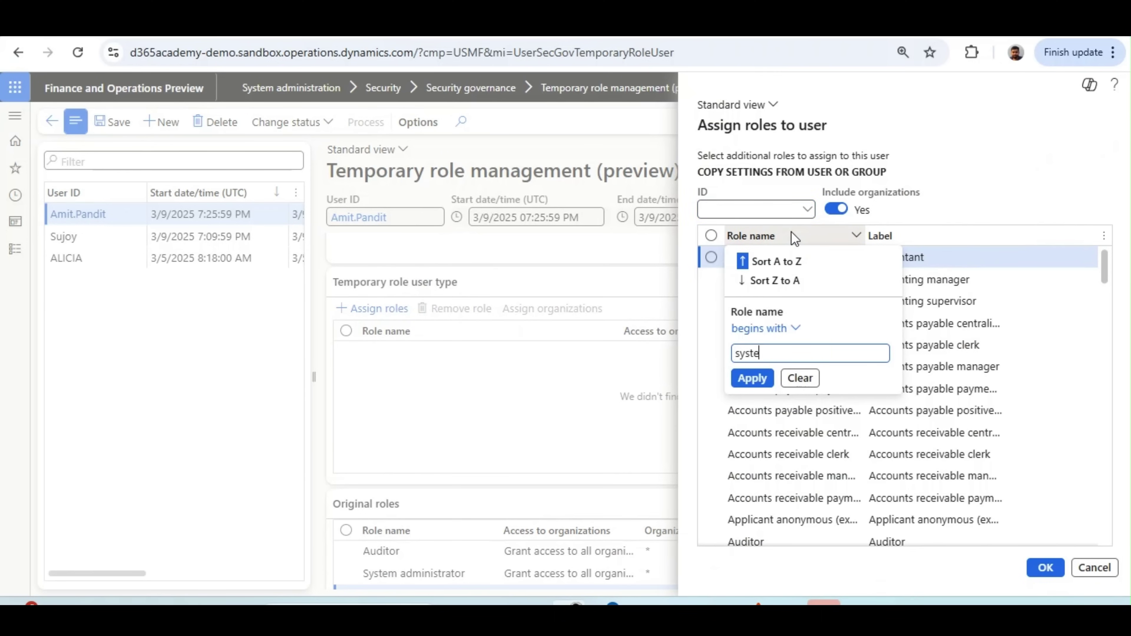
pyautogui.hotkey('ctrl', 'a')
pyautogui.click(792, 236)
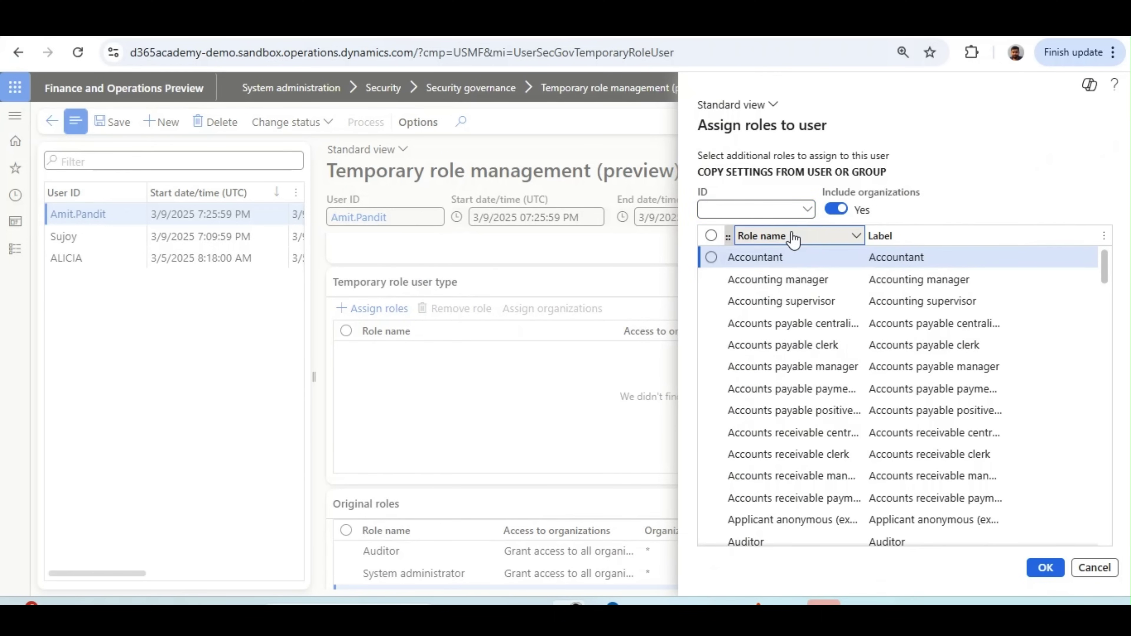
pyautogui.click(712, 411)
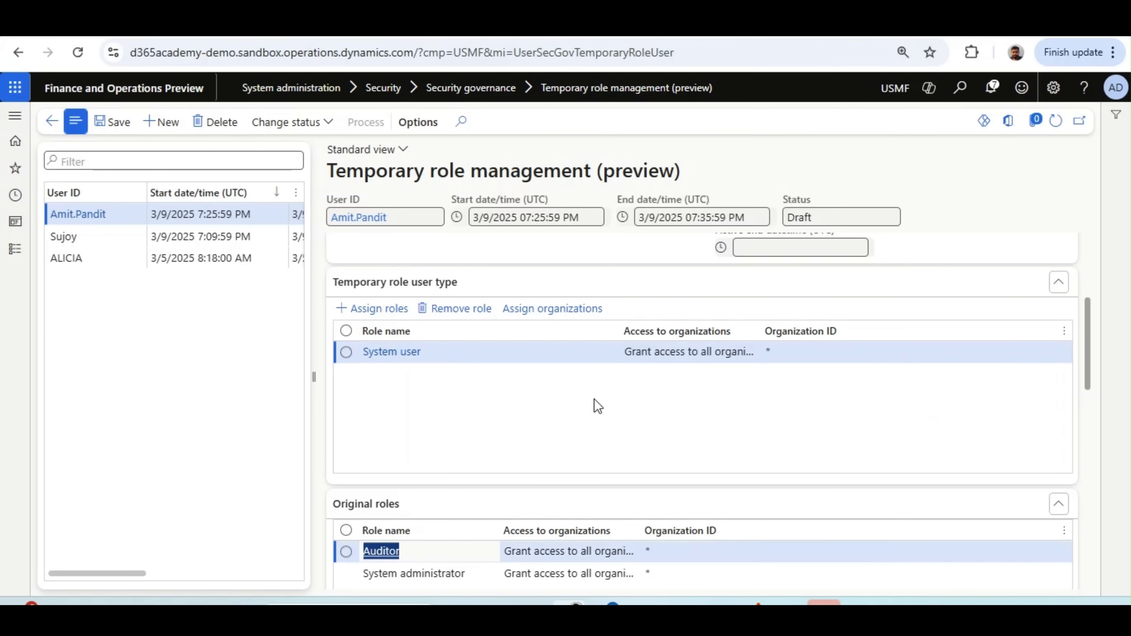
# - Change the new temporary role record's status to Planned and check its status field
pyautogui.click(312, 126)
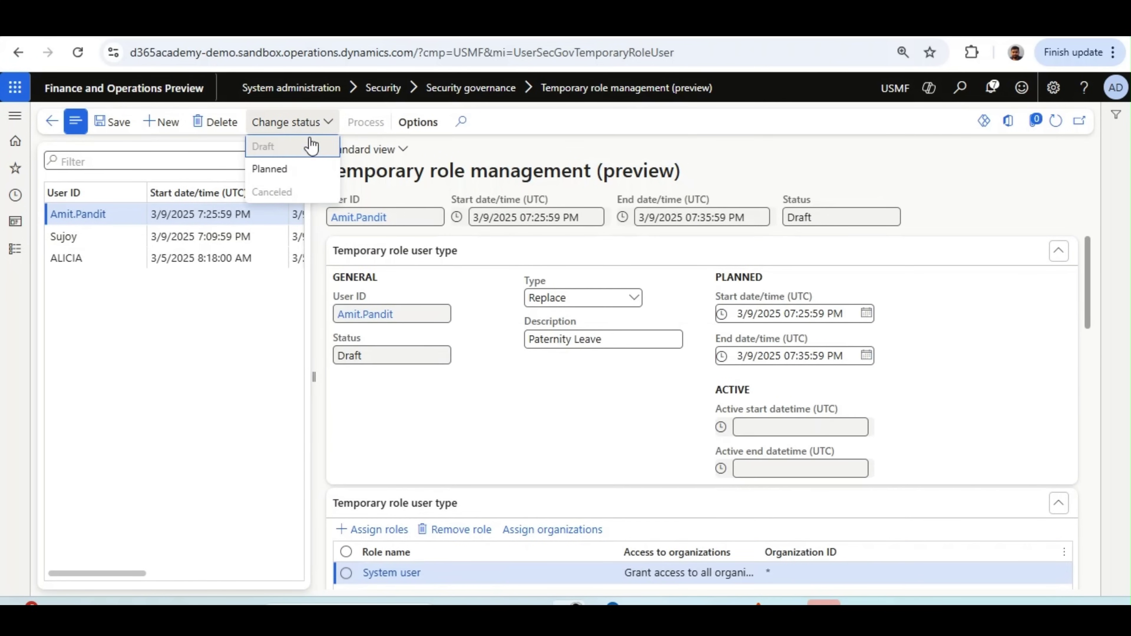
pyautogui.click(292, 170)
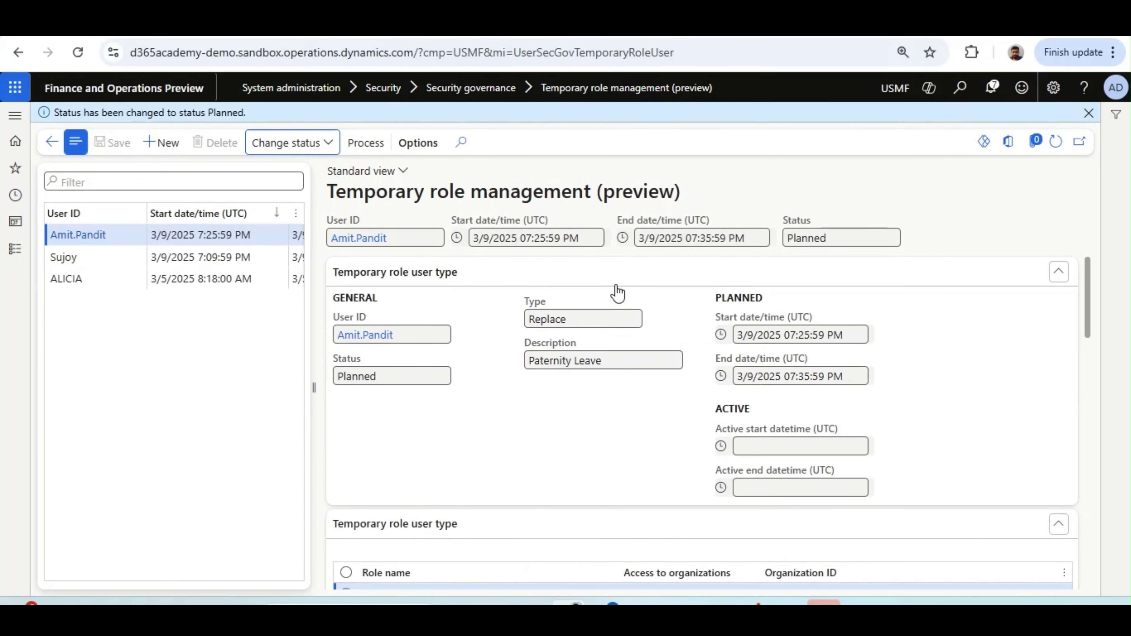
pyautogui.moveTo(826, 239); pyautogui.dragTo(790, 241)
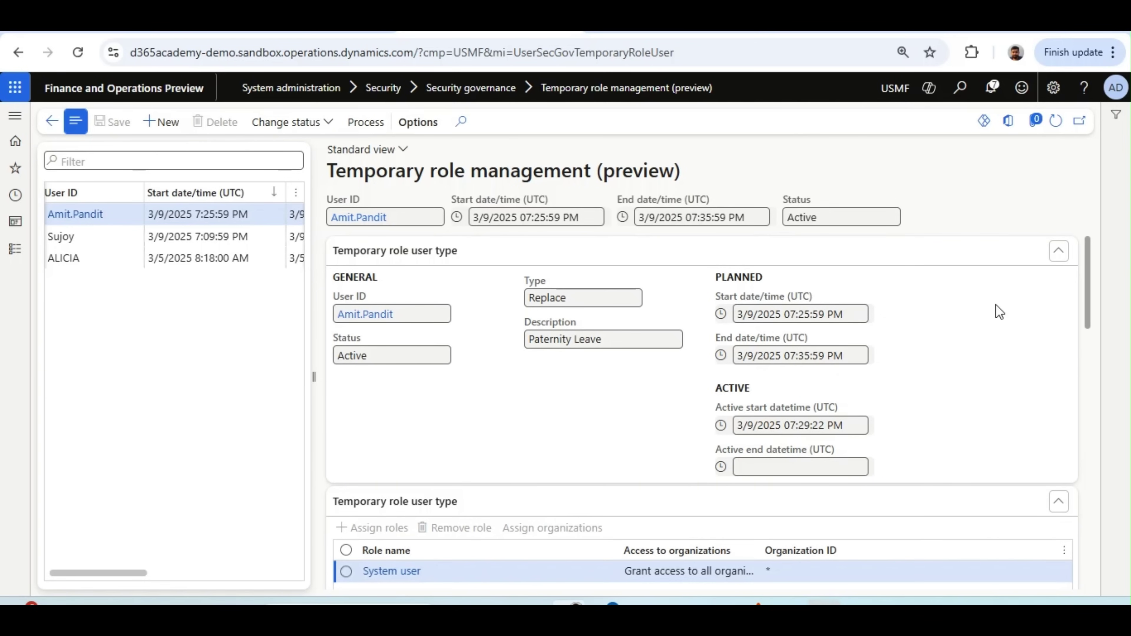
# - Check the record's active start date/time and open the user's details to review the assigned roles
pyautogui.moveTo(742, 427); pyautogui.dragTo(871, 441)
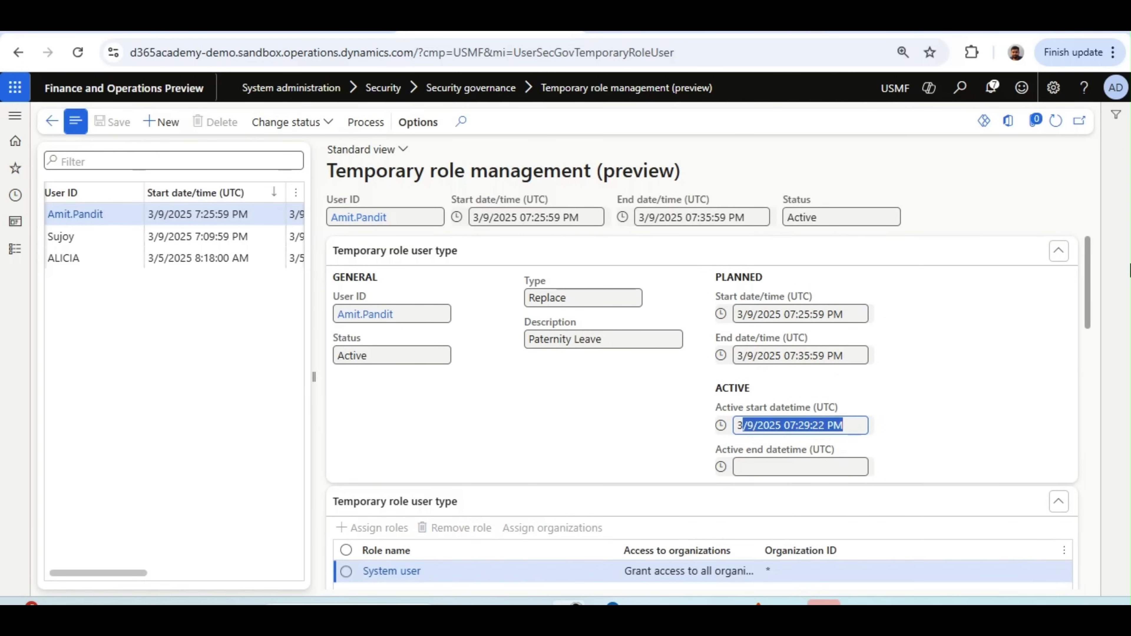
pyautogui.click(361, 219)
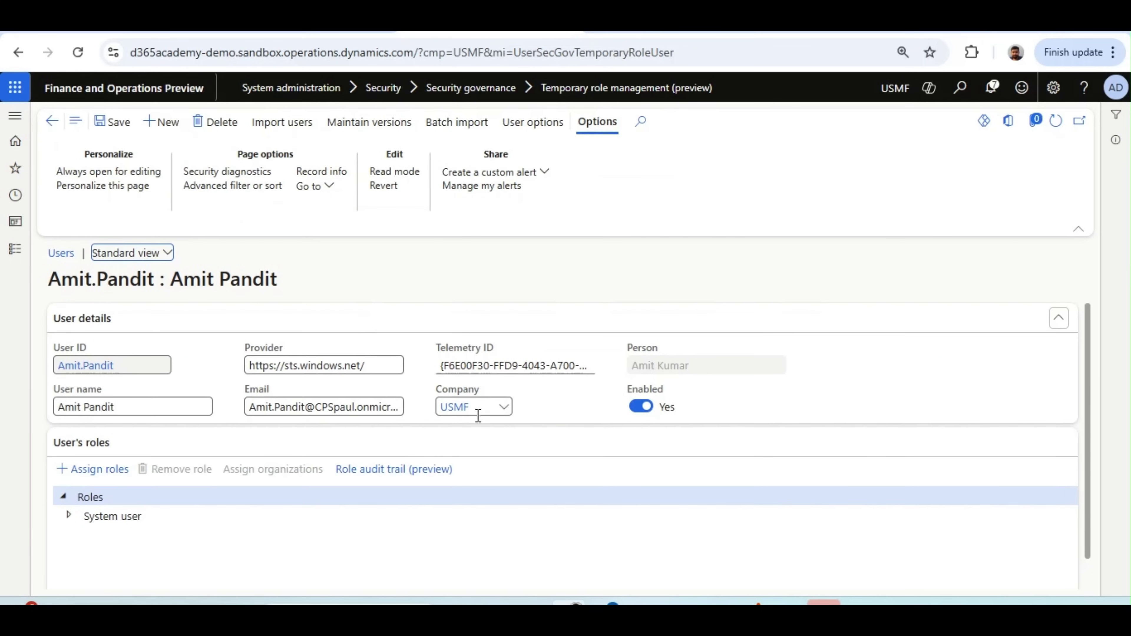
# - Check the role assigned in the user's details and compare it with the temporary and original roles on the temporary role record
pyautogui.moveTo(85, 516); pyautogui.dragTo(142, 517)
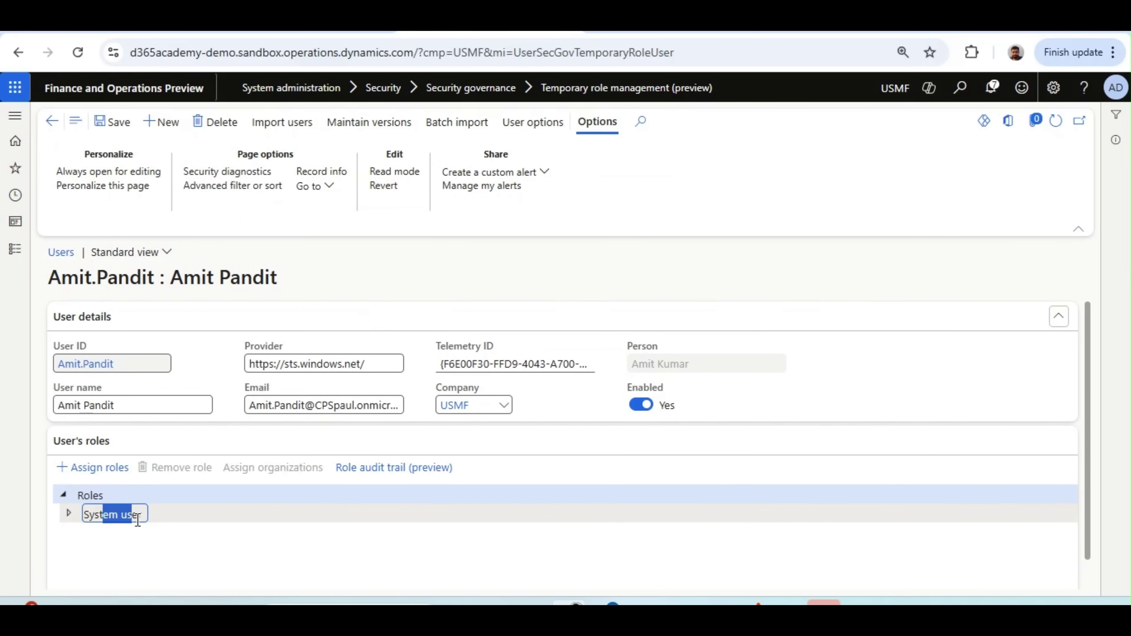
pyautogui.press('Escape')
pyautogui.moveTo(1087, 288); pyautogui.dragTo(1079, 335)
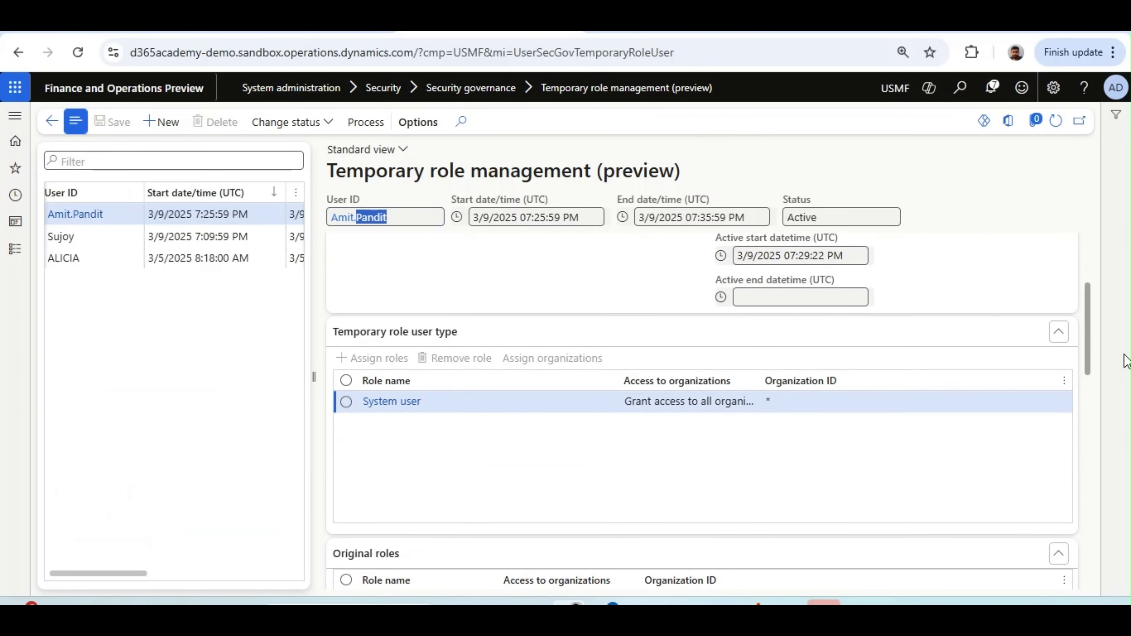
pyautogui.moveTo(1088, 343); pyautogui.dragTo(1081, 396)
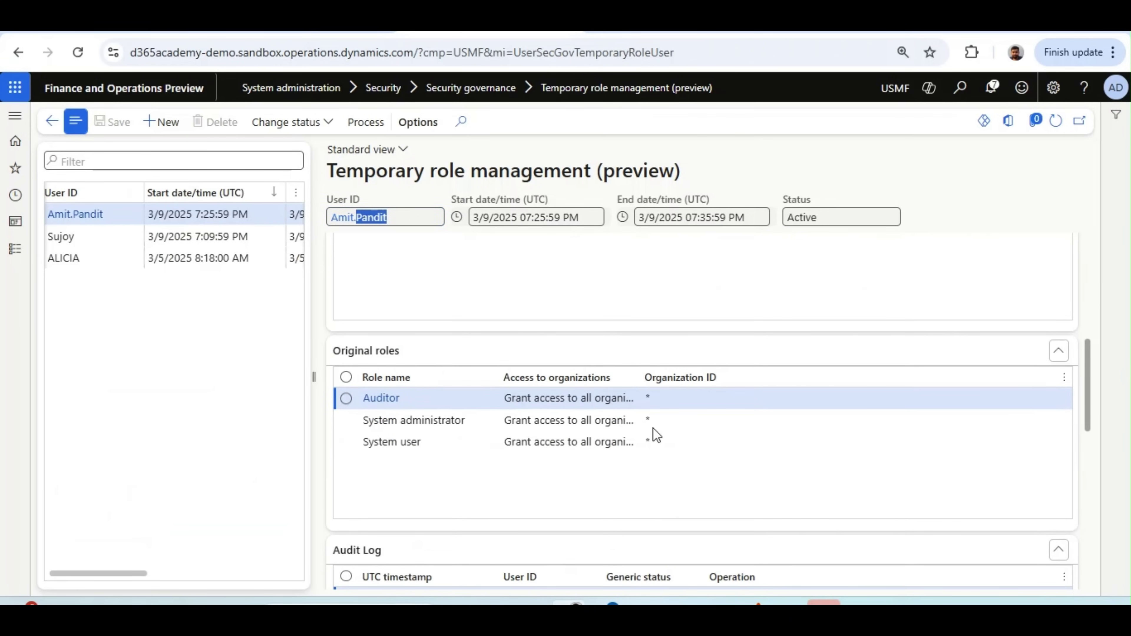
pyautogui.click(397, 426)
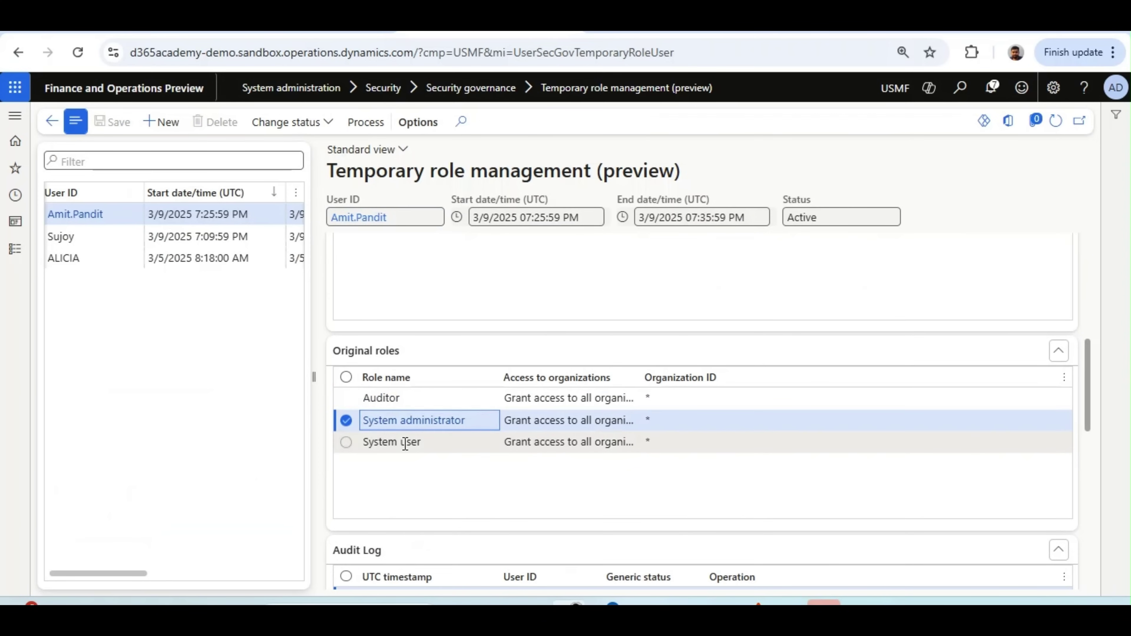
pyautogui.click(404, 440)
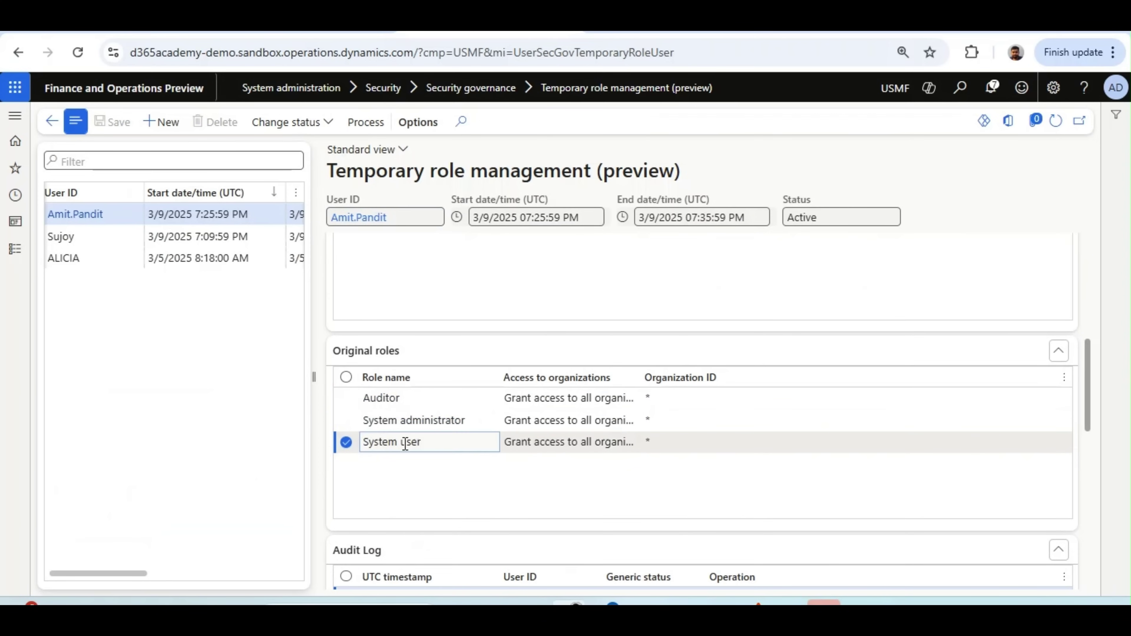
pyautogui.click(533, 447)
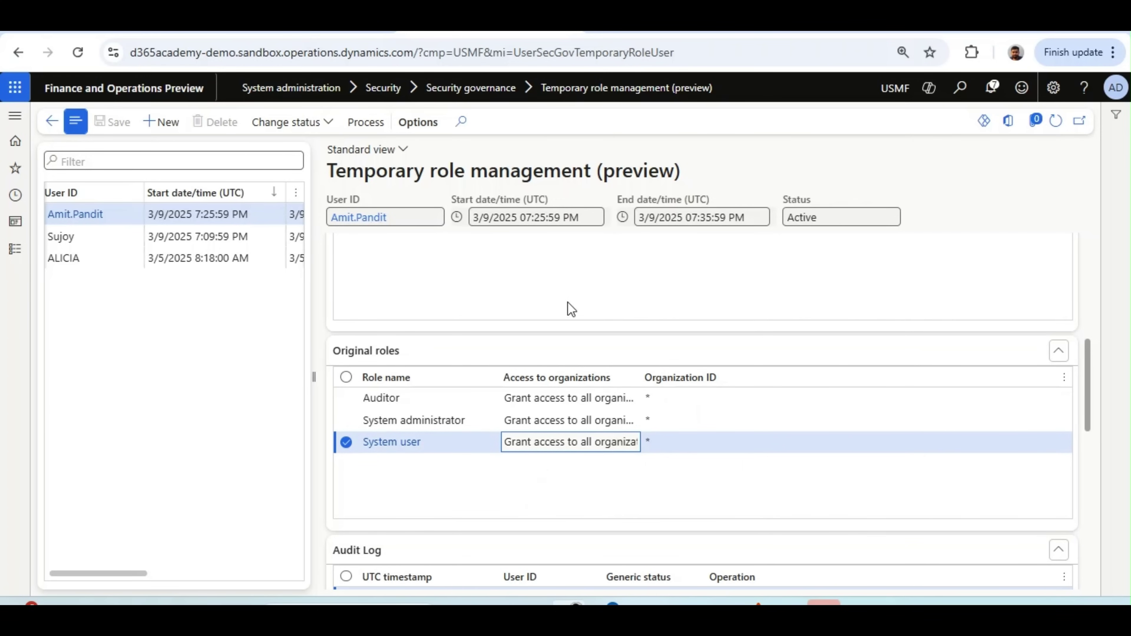
pyautogui.moveTo(1087, 417); pyautogui.dragTo(1091, 395)
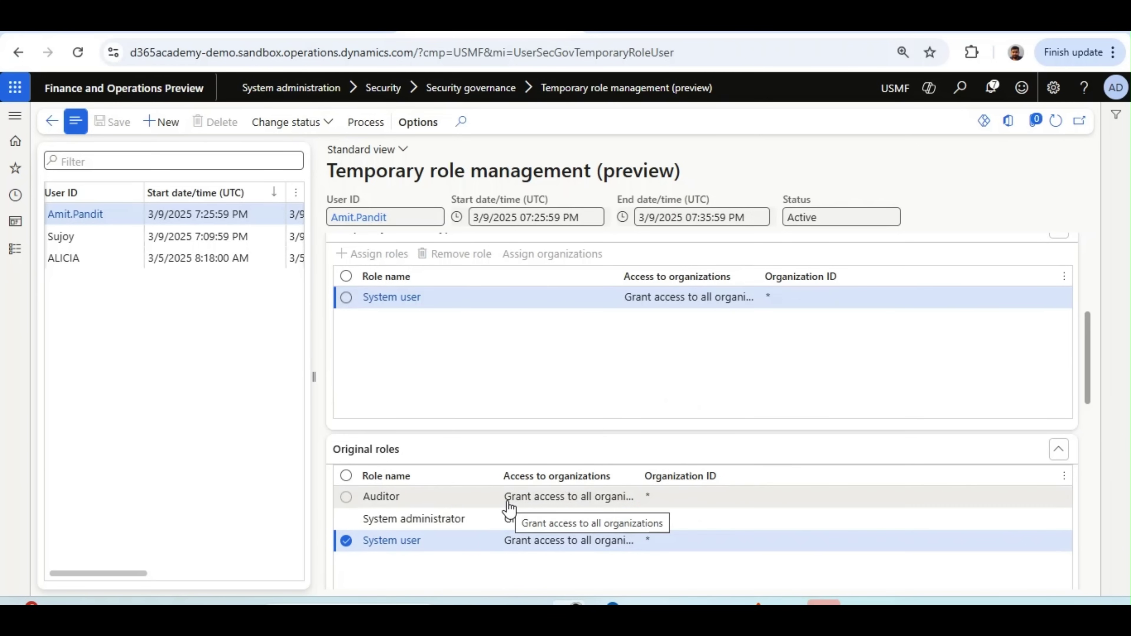
# - Refresh the temporary role record and check its planned end date/time and status
pyautogui.click(1054, 124)
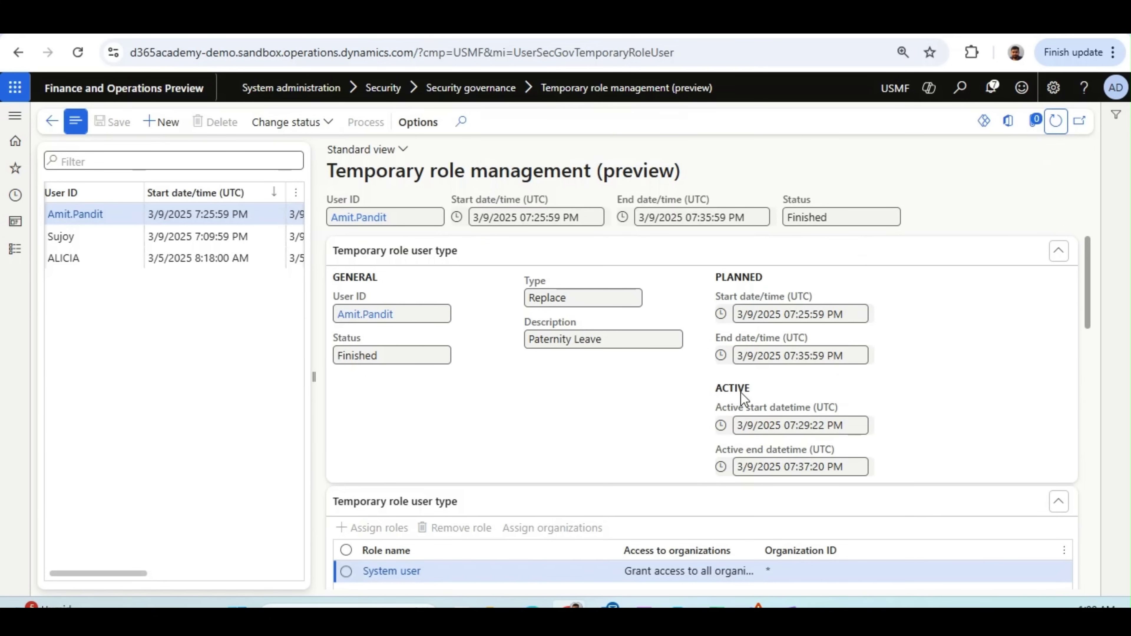
pyautogui.moveTo(742, 355); pyautogui.dragTo(838, 357)
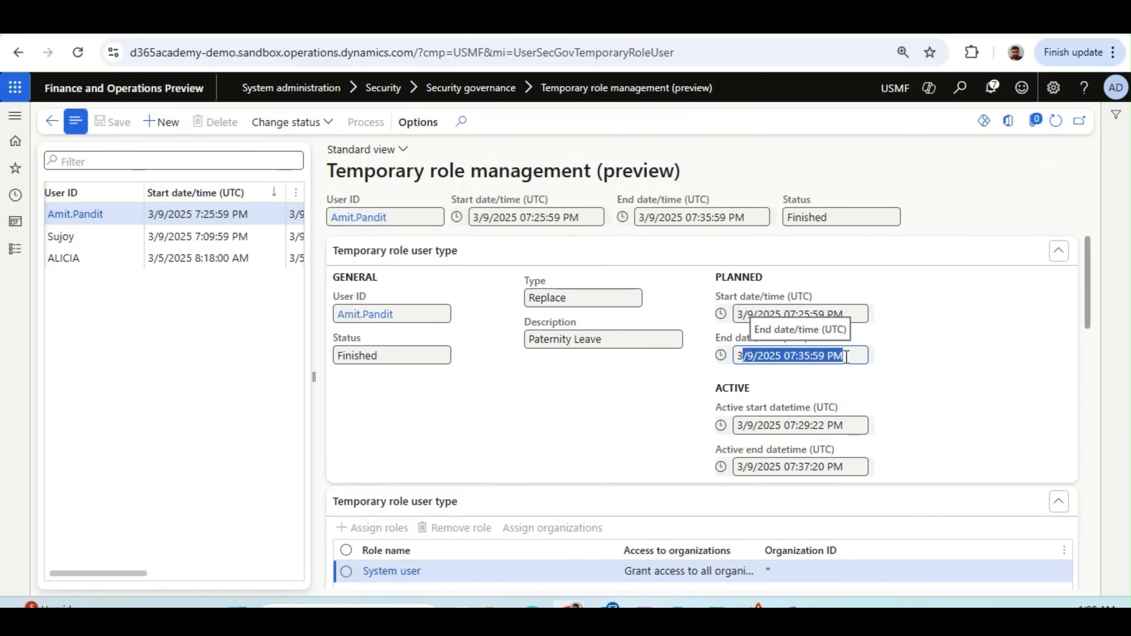
pyautogui.click(851, 357)
pyautogui.click(836, 220)
pyautogui.moveTo(836, 220); pyautogui.dragTo(787, 218)
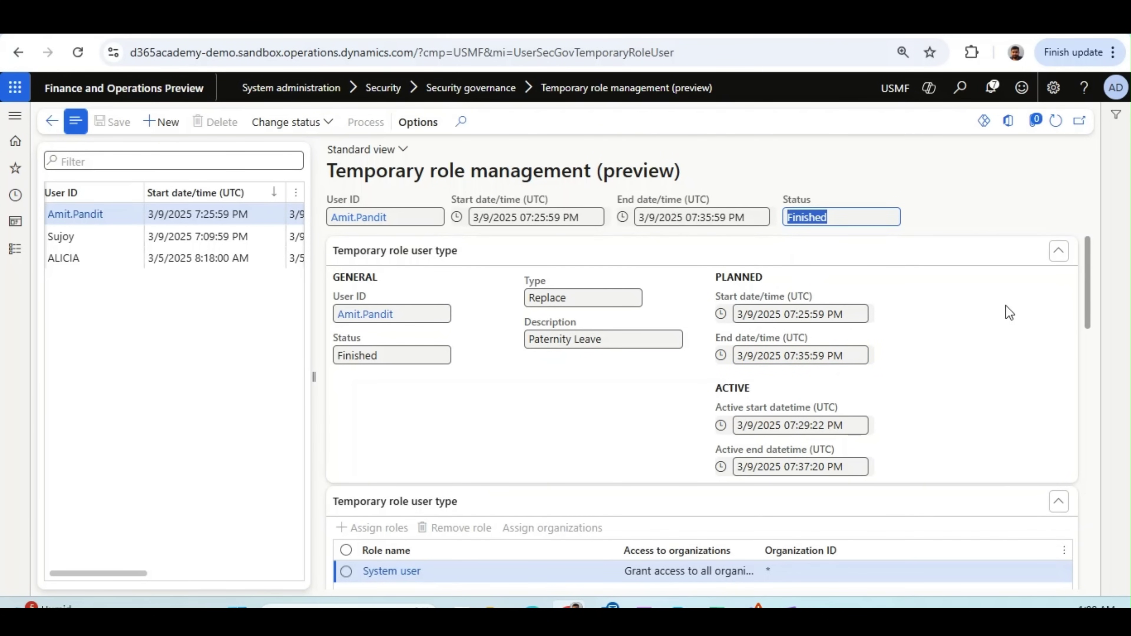
# - Open the user's details to check each assigned role and compare them with the original roles on the temporary role record
pyautogui.moveTo(1088, 277); pyautogui.dragTo(1088, 297)
pyautogui.click(359, 218)
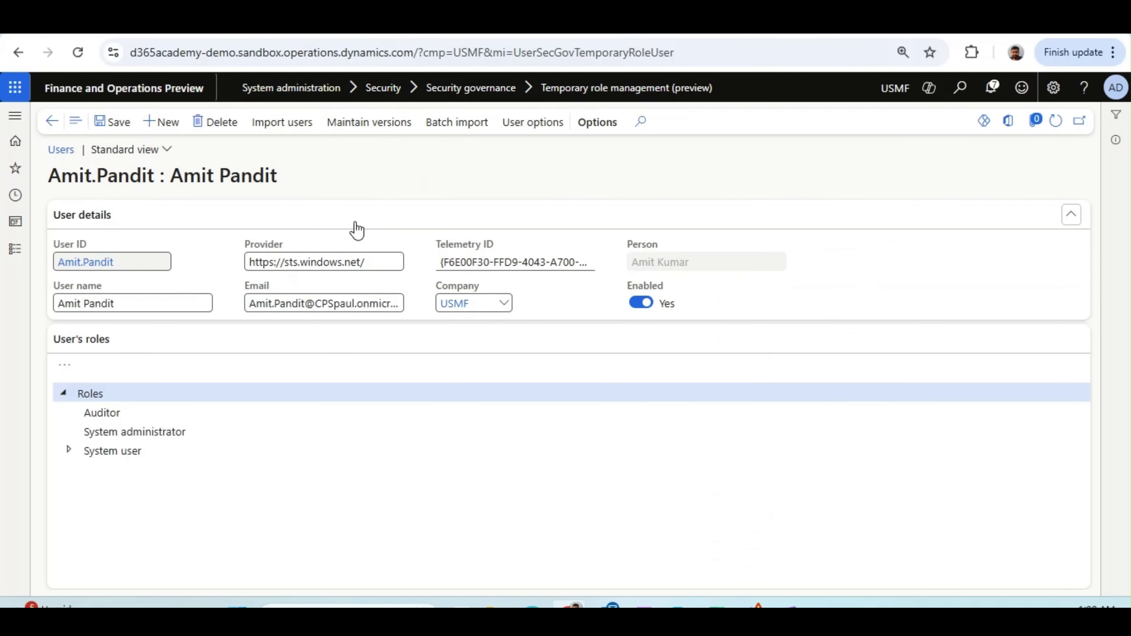
pyautogui.click(110, 518)
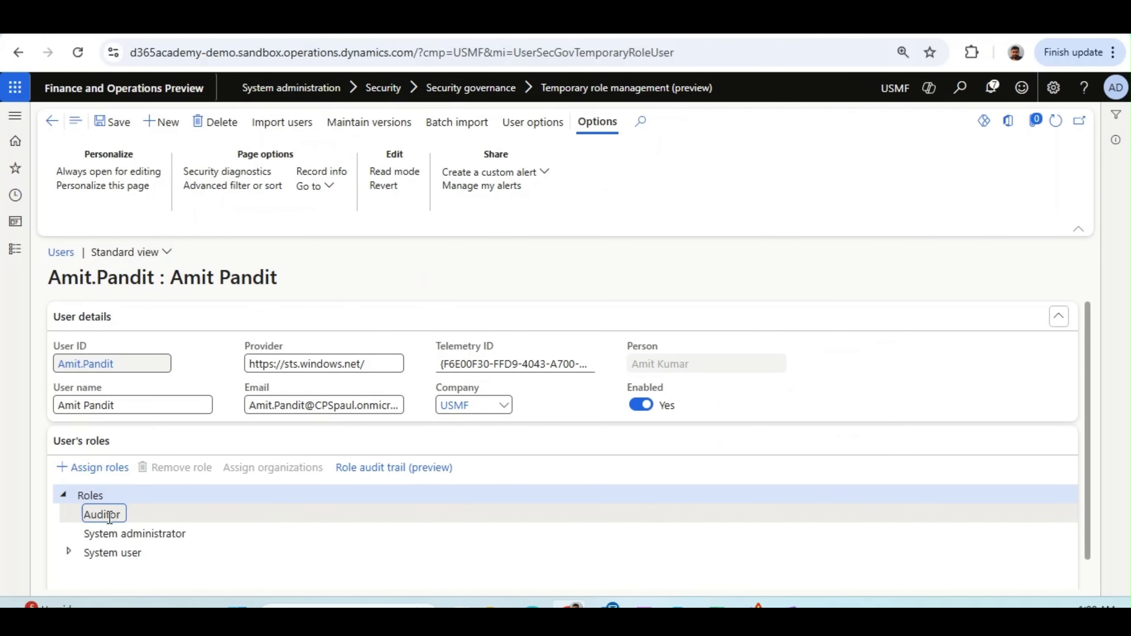
pyautogui.click(112, 534)
pyautogui.click(116, 551)
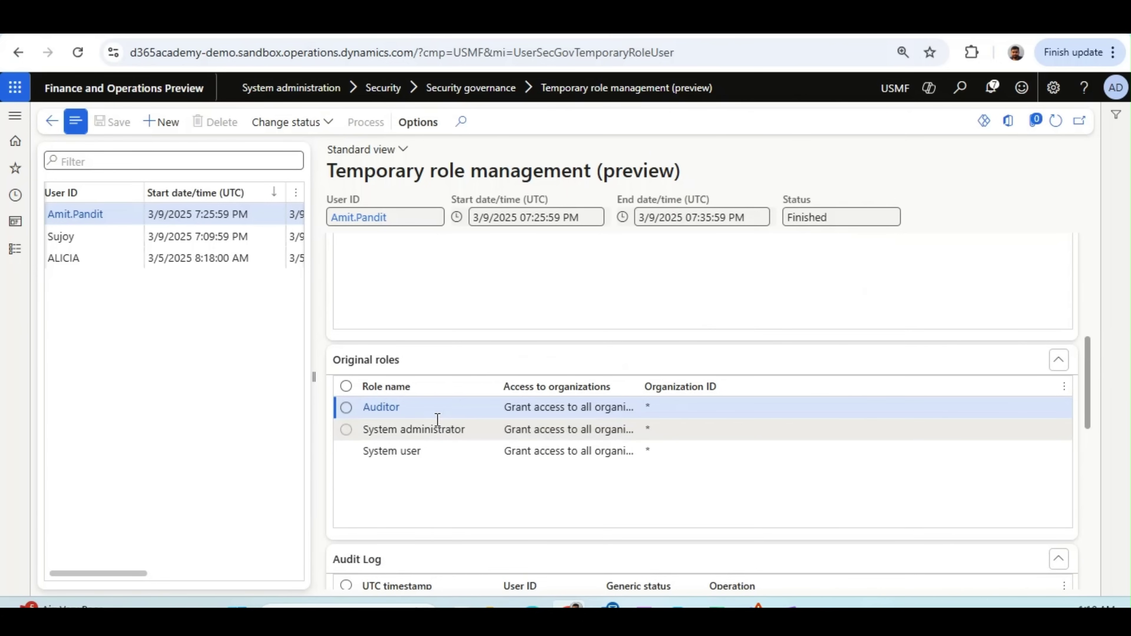
pyautogui.click(408, 435)
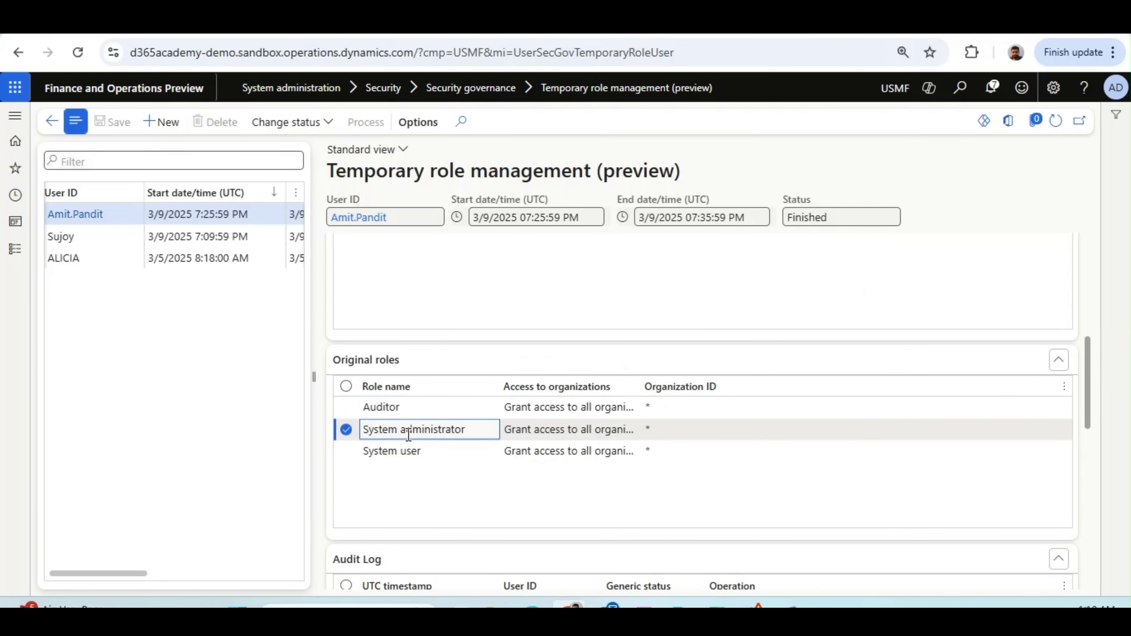